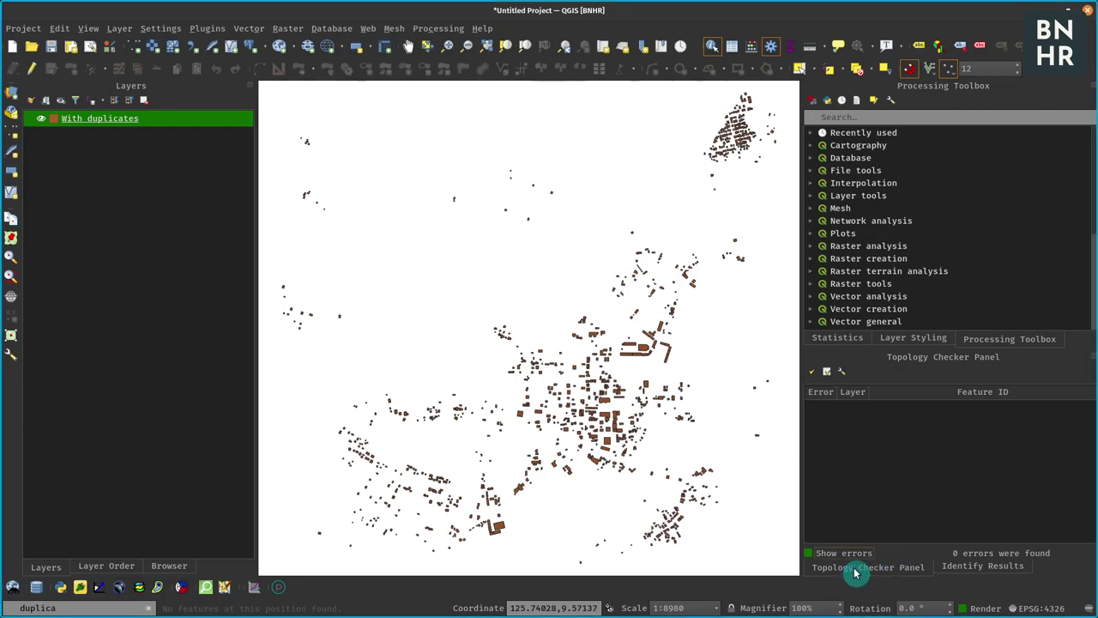
Step: Add a 'must not have duplicates' topology rule for the With duplicates layer
click(841, 373)
click(439, 215)
click(418, 228)
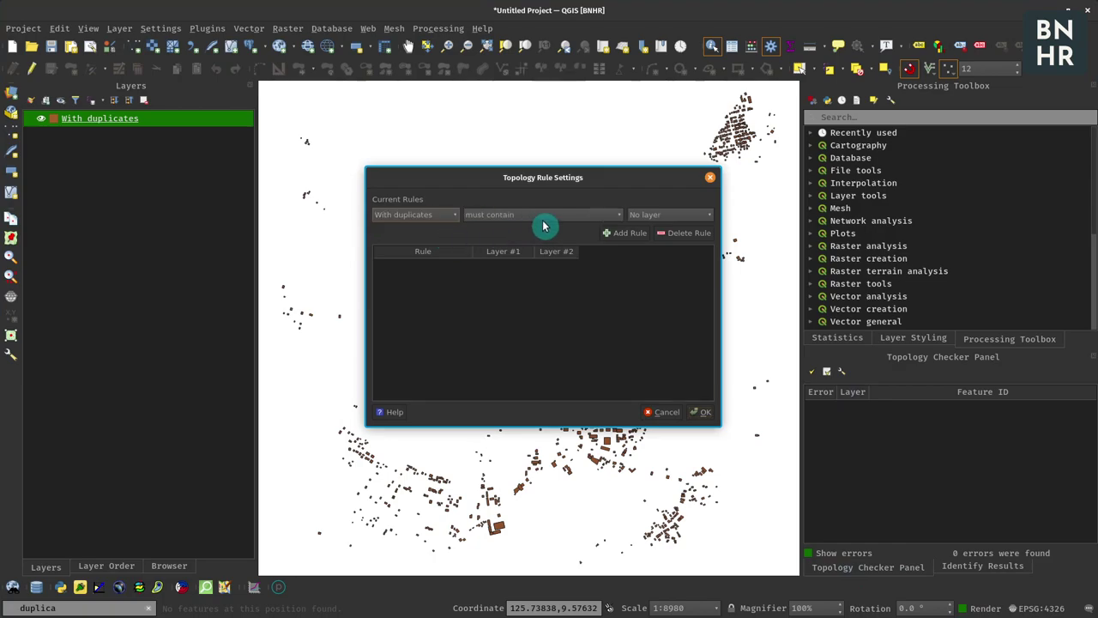
click(543, 225)
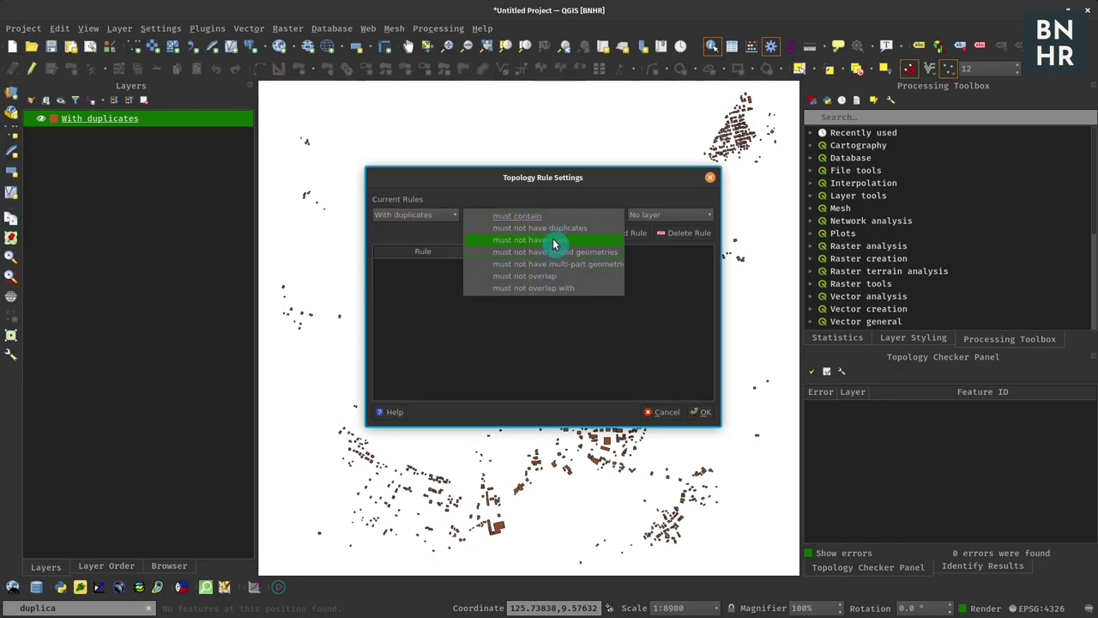
click(555, 227)
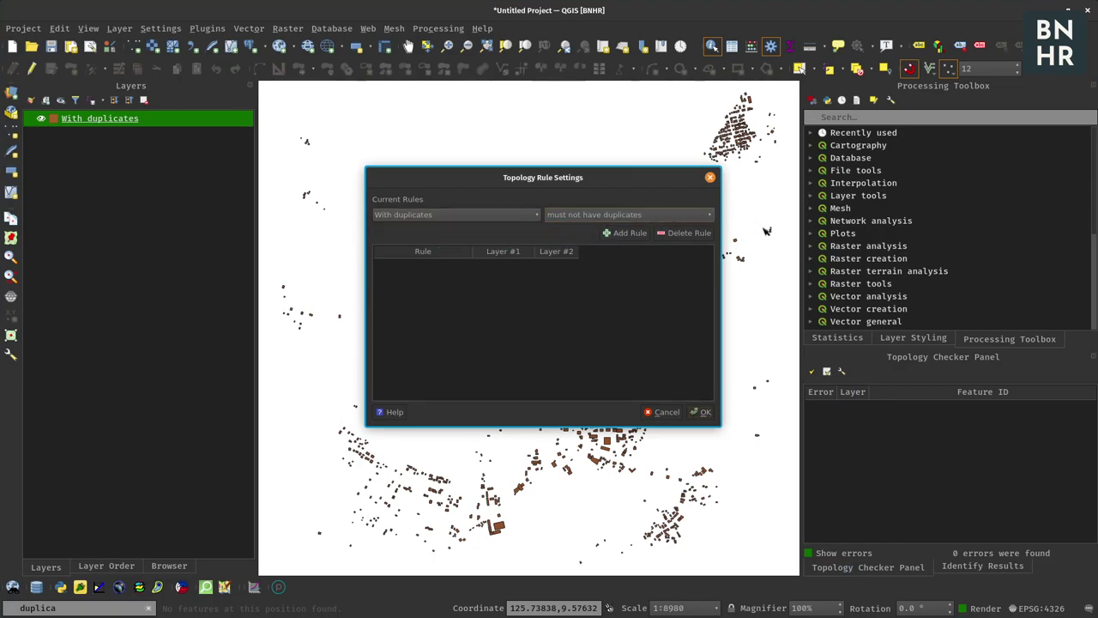
click(621, 243)
click(701, 412)
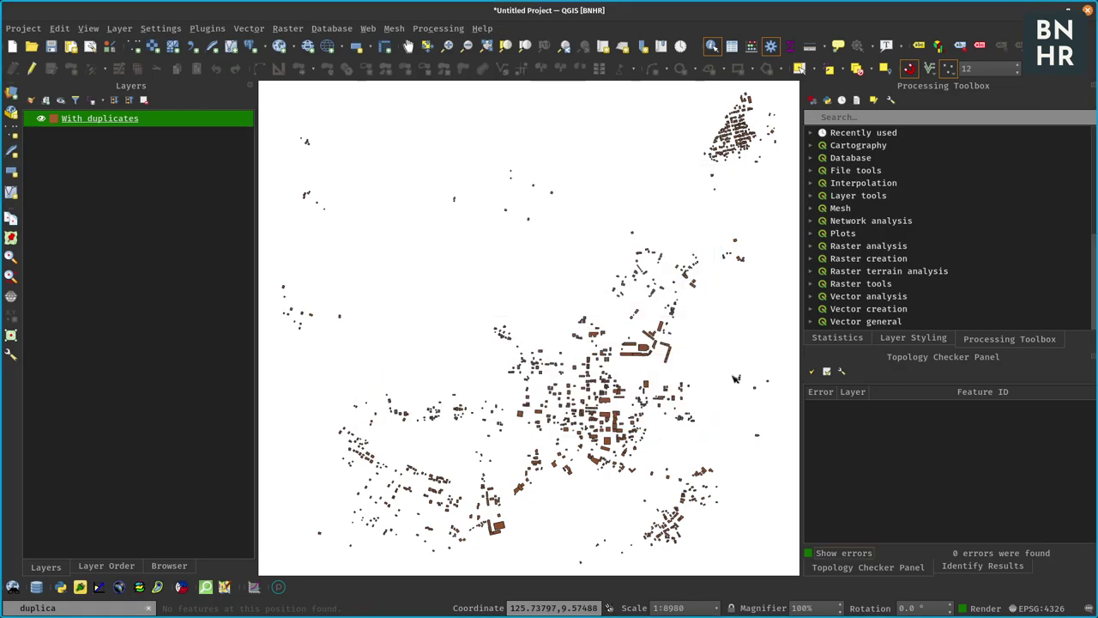
Step: Validate all to list 250 duplicate-geometry errors, then clear the locator search text
click(814, 375)
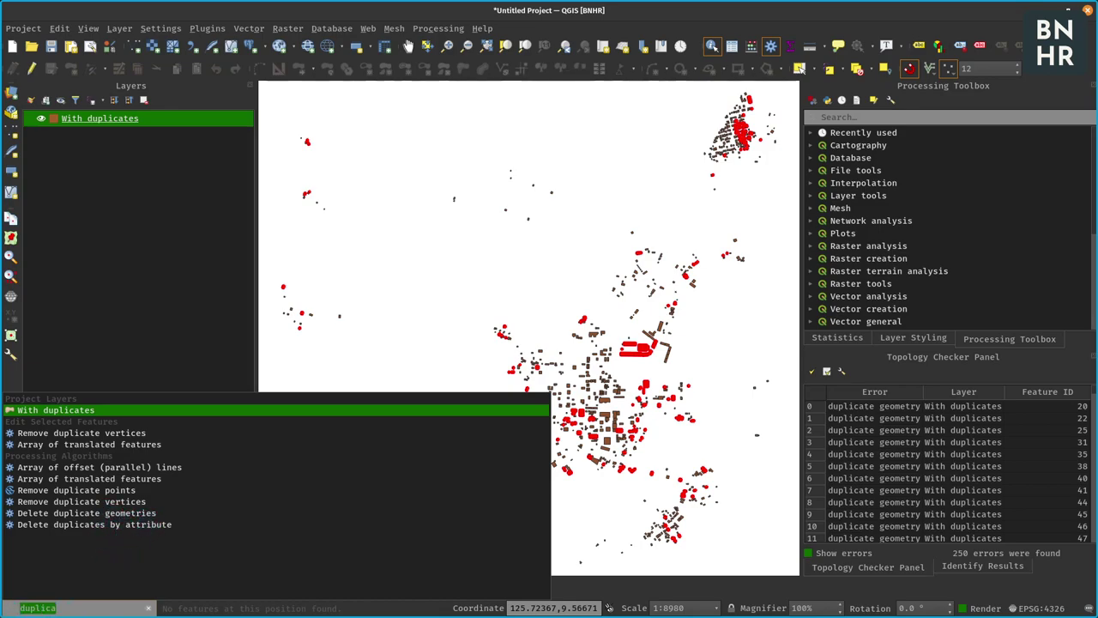
click(148, 608)
click(190, 338)
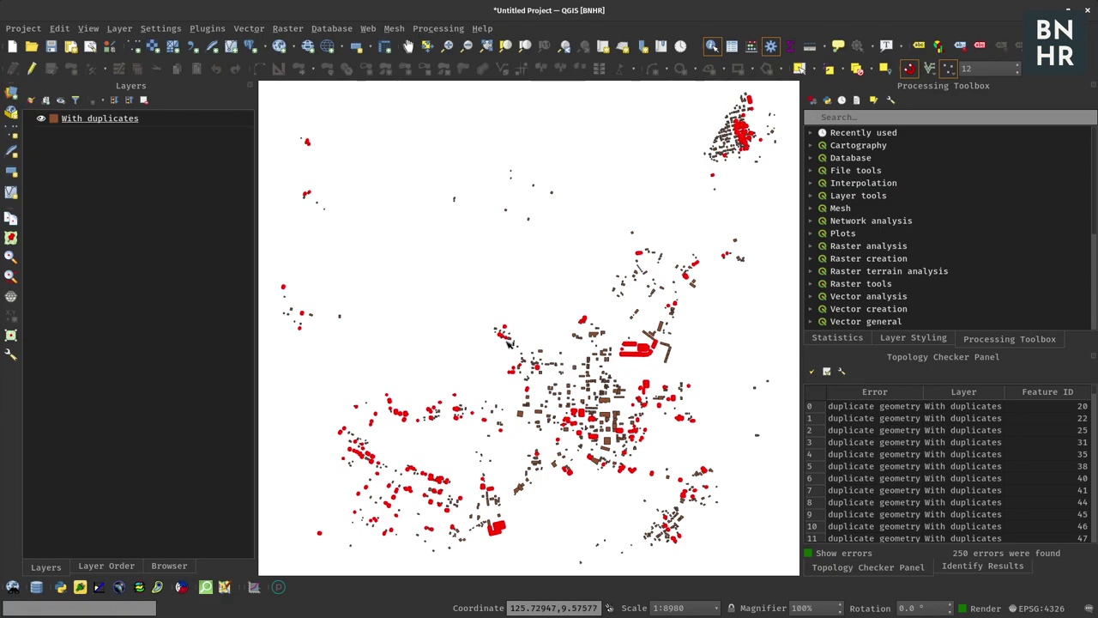
Step: Hide the topology errors and open a DB Manager SQL window on the project's virtual layers
click(821, 553)
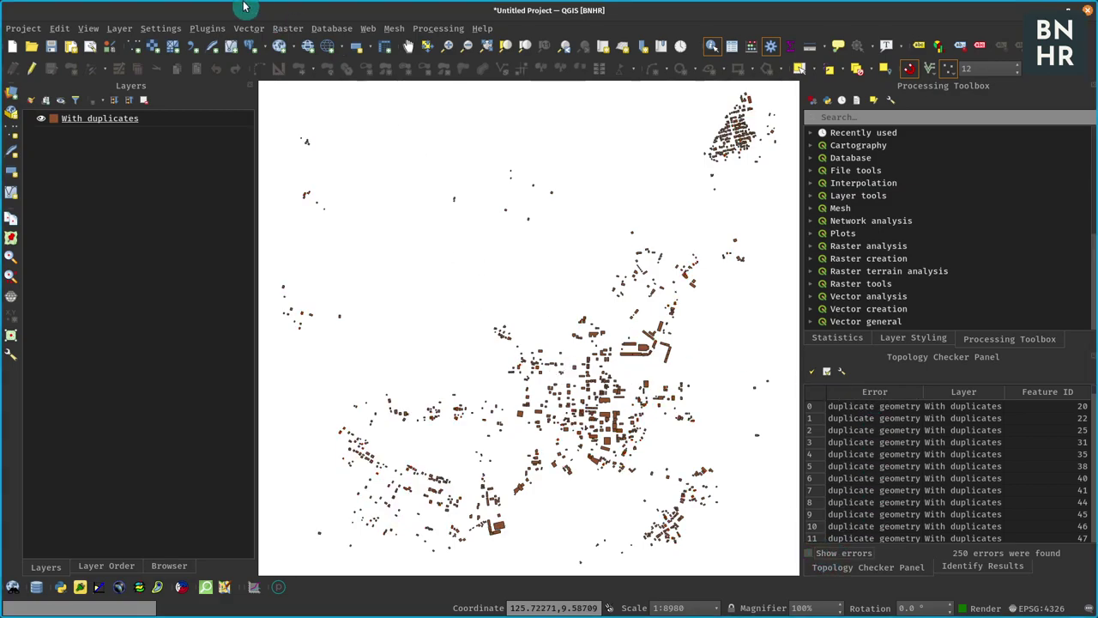
click(341, 40)
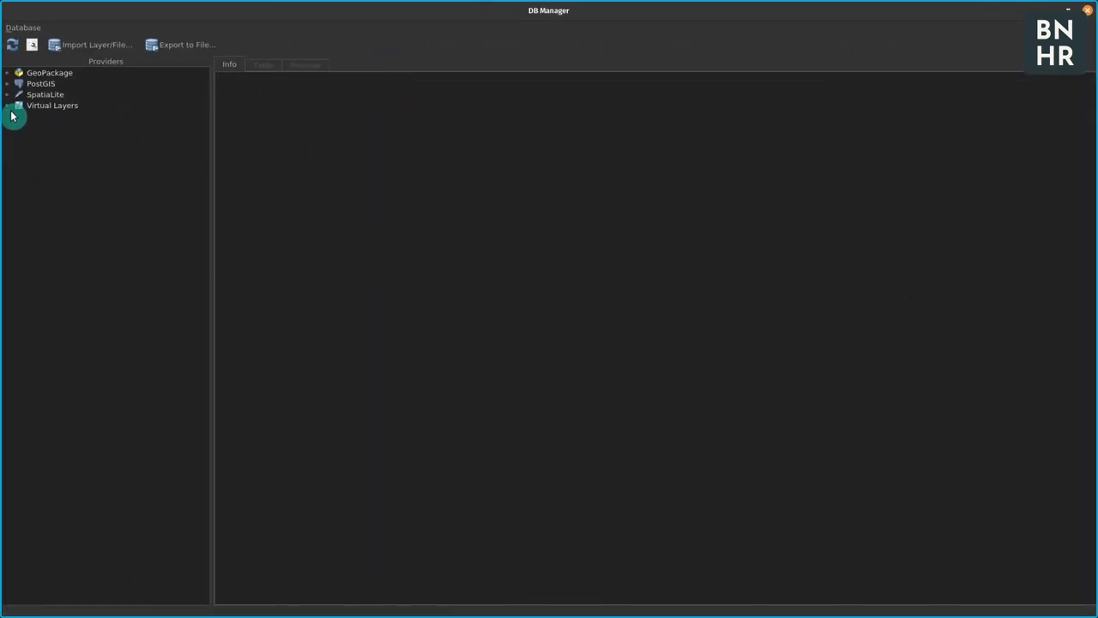
double_click(11, 105)
double_click(28, 117)
click(53, 127)
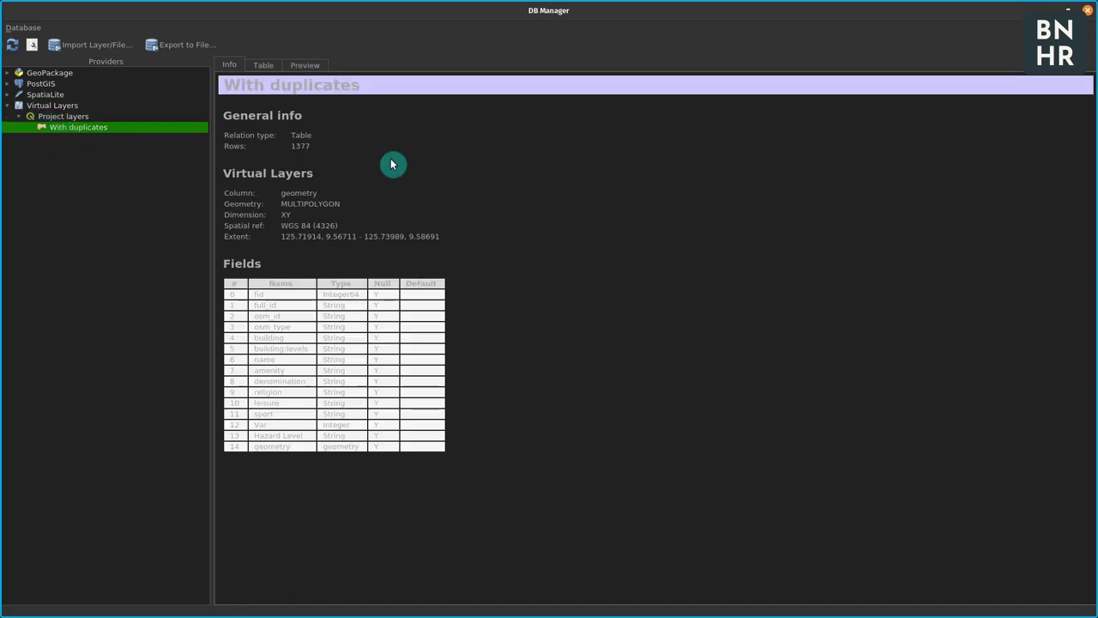
click(32, 44)
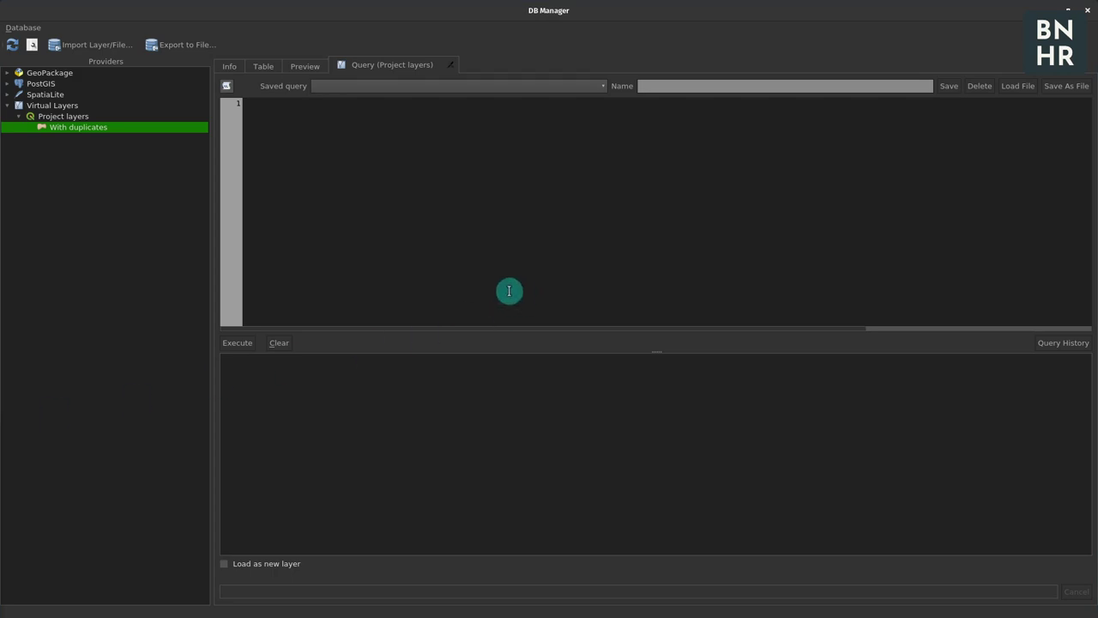
Step: Paste the GROUP BY geometry query that keeps groups where num_geom > 1
click(386, 203)
text(select * from (select *, count(geometry) as num_geom from "With duplicates" group by geometry) as a where a.num_geom > 1)
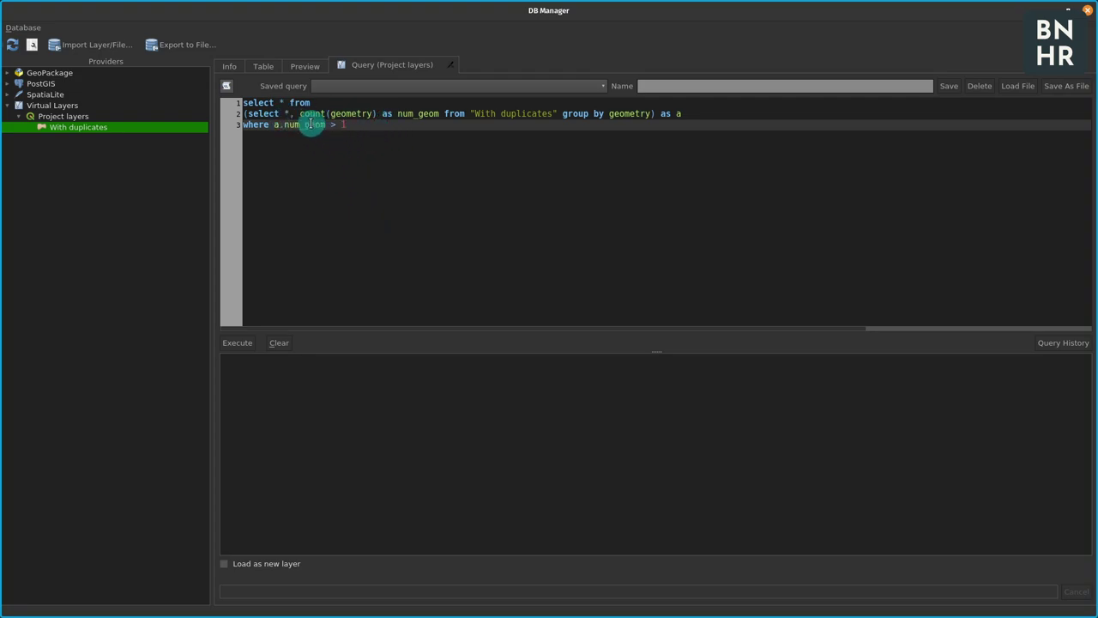
drag(300, 120, 372, 115)
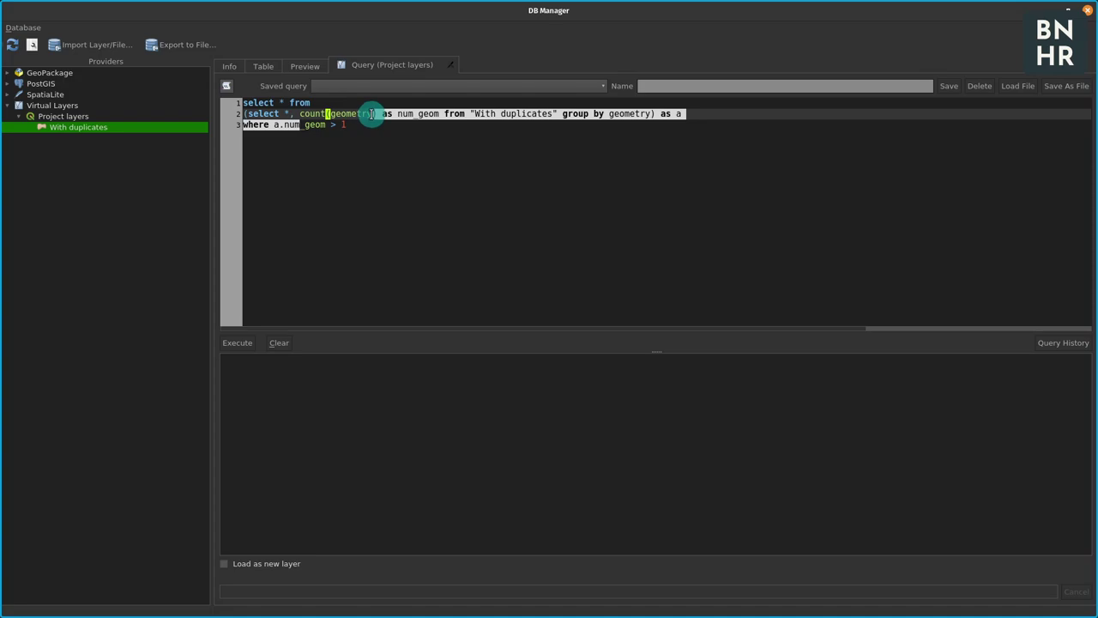
click(371, 115)
click(447, 123)
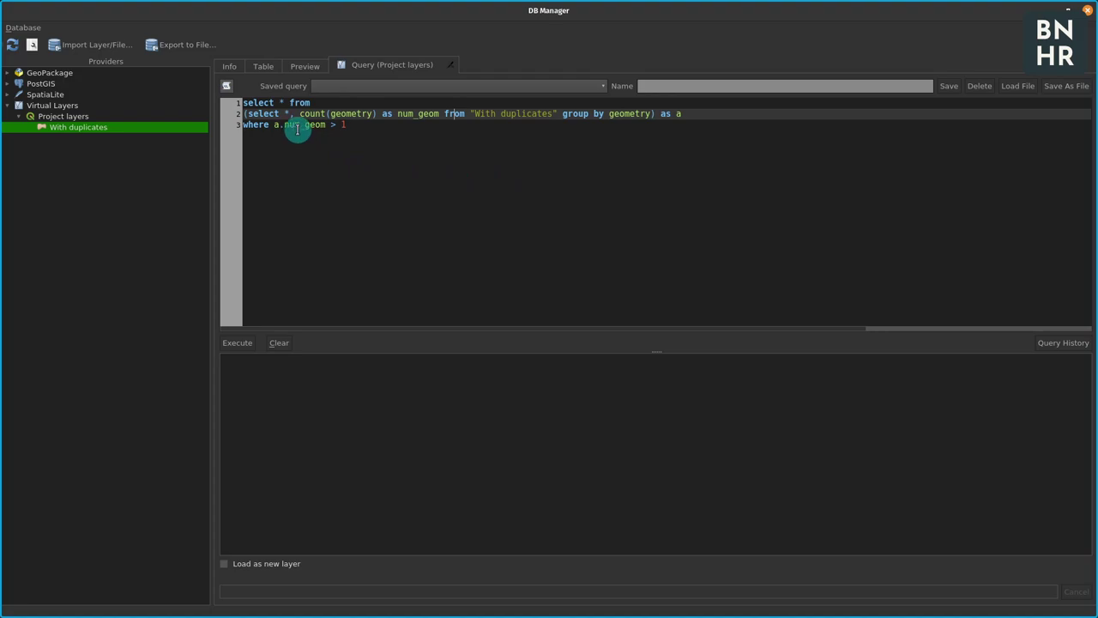
click(346, 124)
shift+click(243, 126)
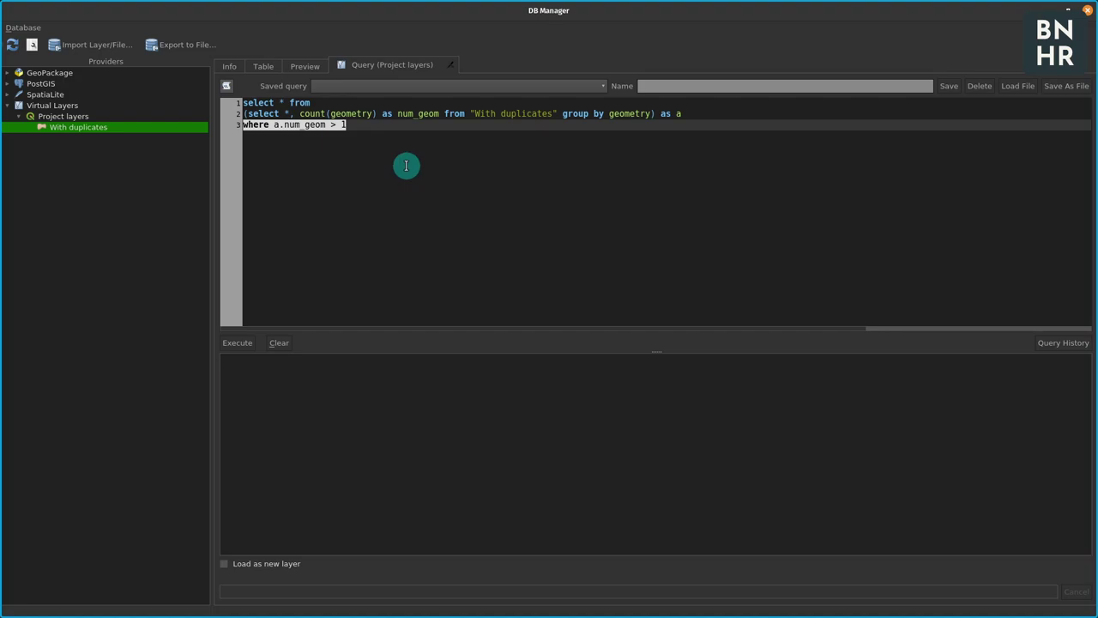
Step: Execute the duplicate query and review its 249 result rows with num_geom counts
click(543, 191)
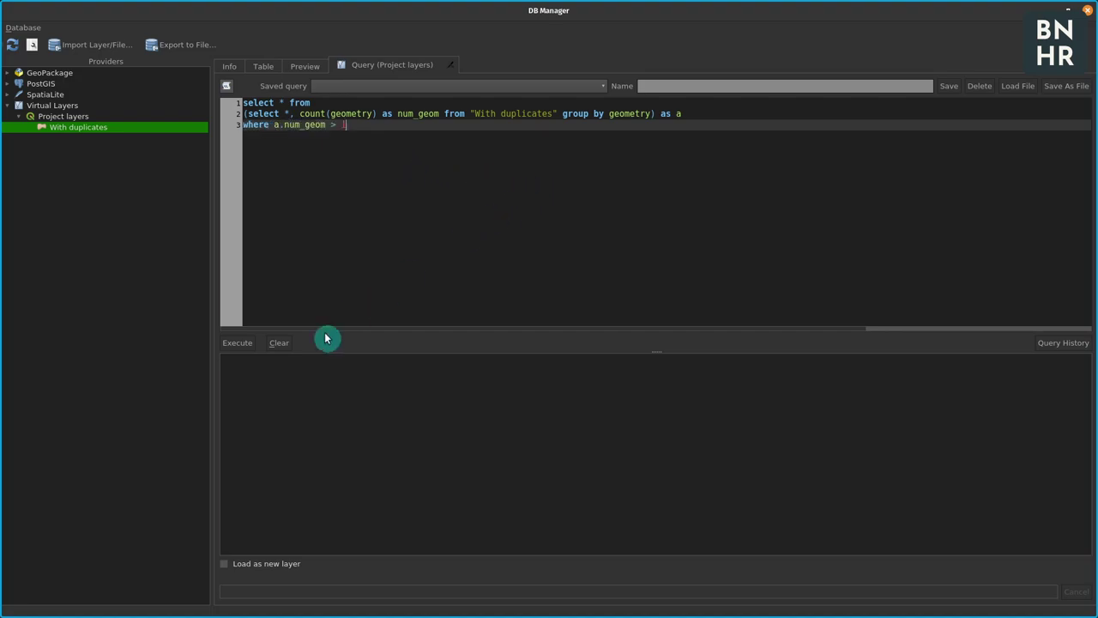
click(243, 343)
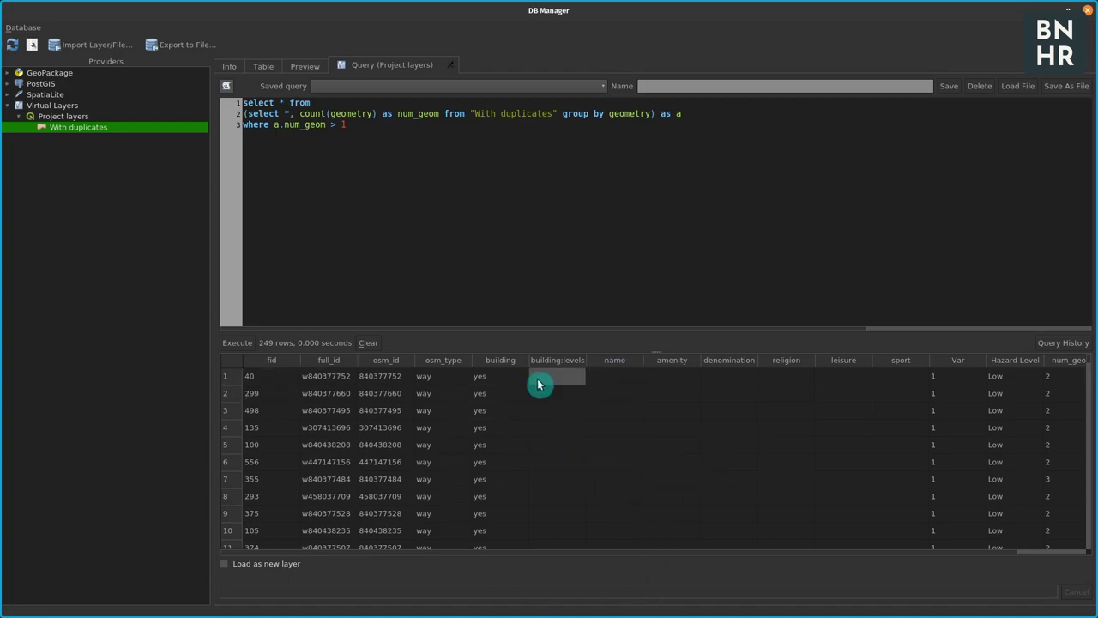
scroll(428, 411, down, 9)
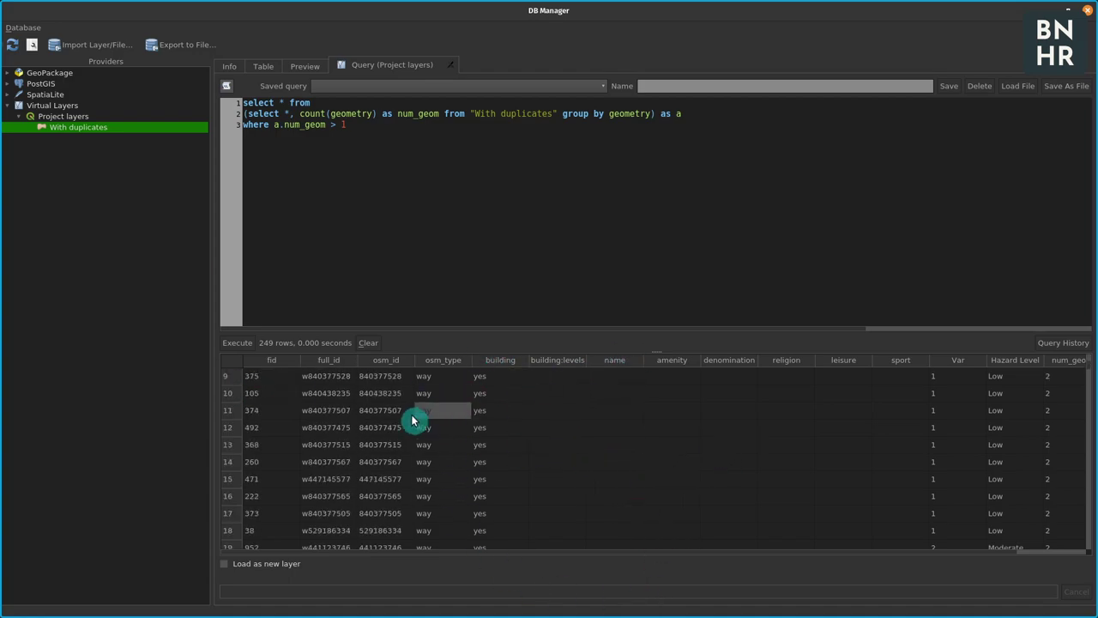
scroll(421, 420, up, 9)
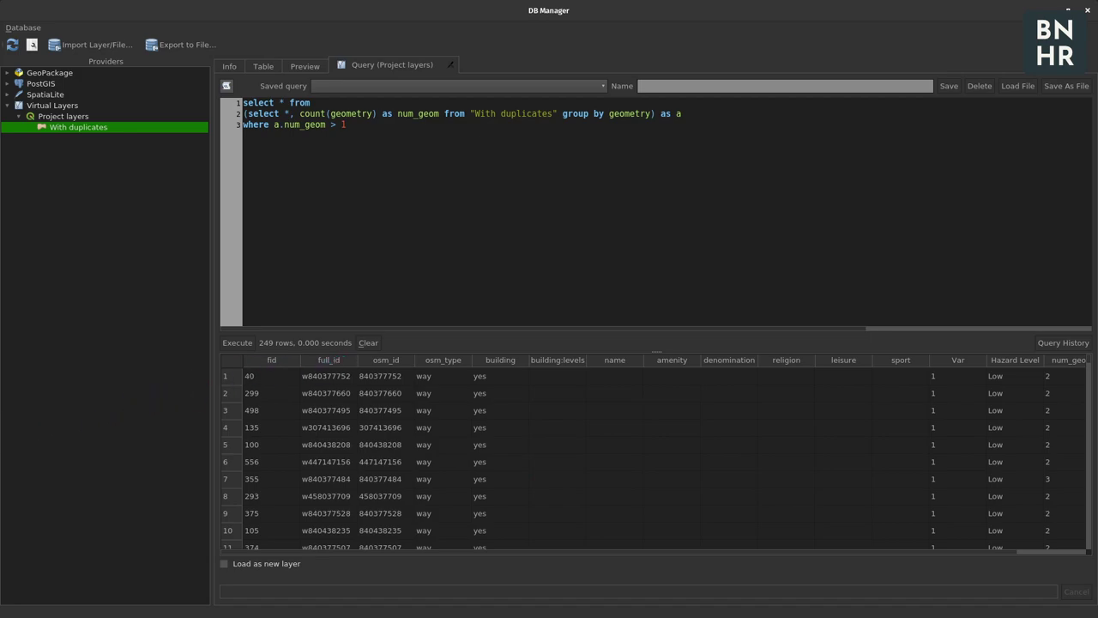
scroll(652, 454, right, 2)
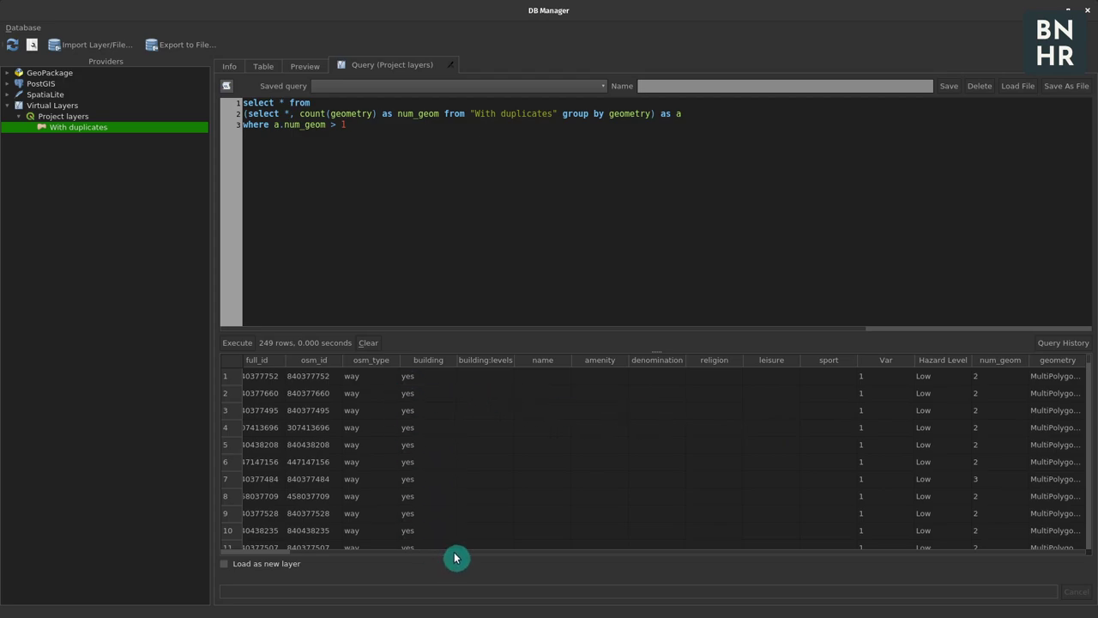
drag(455, 554, 319, 544)
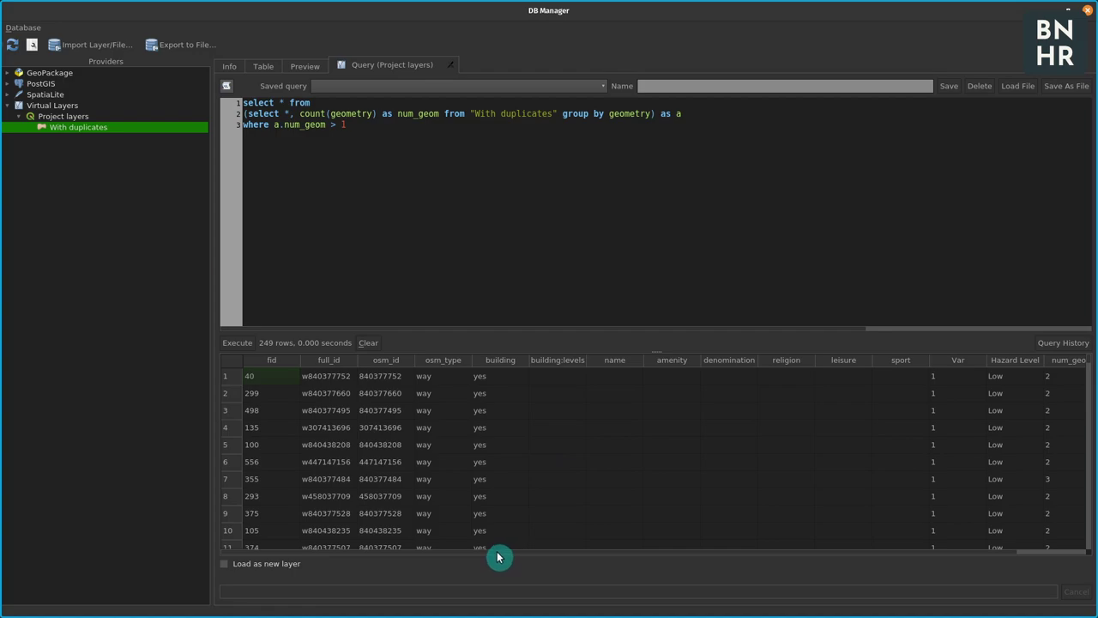
drag(497, 555, 570, 556)
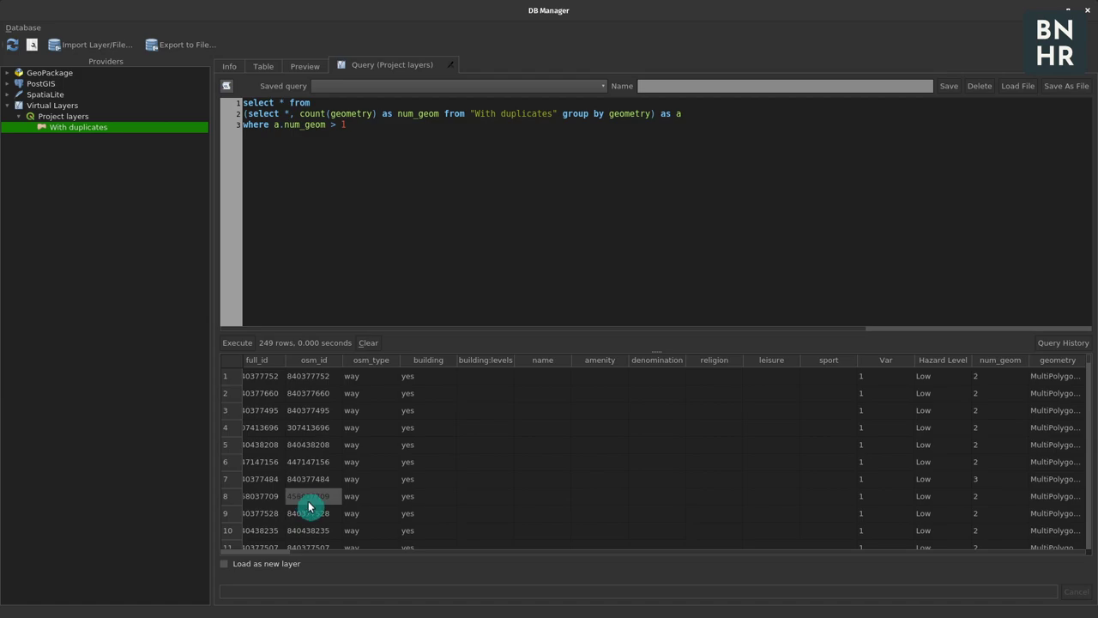
Step: Load the query result as a layer named 'Geoms with duplicates' and return to the map
click(283, 565)
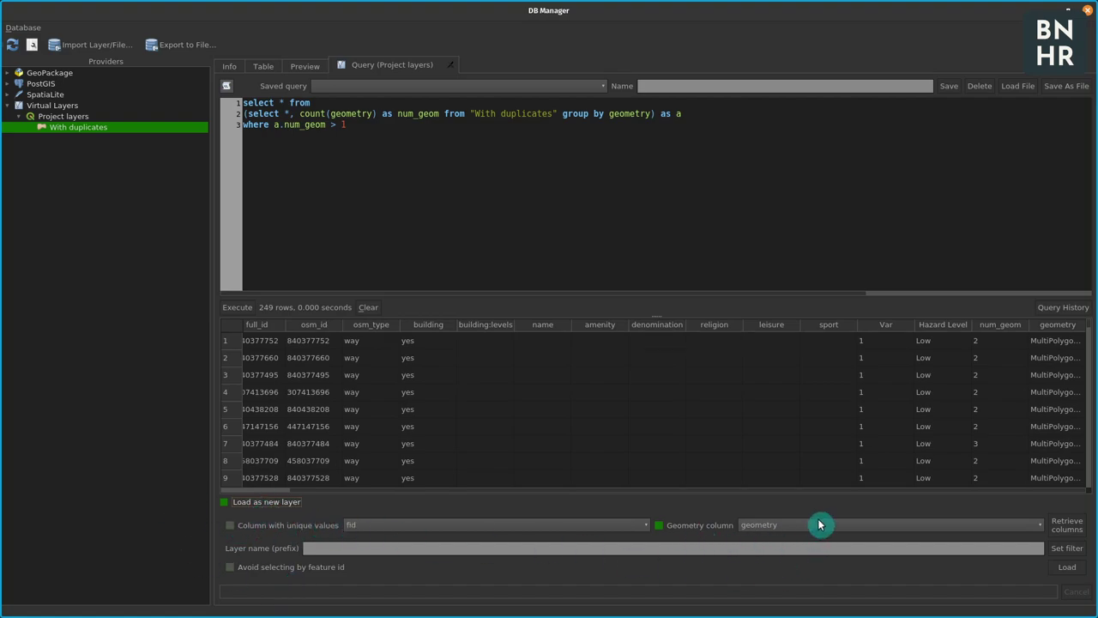
click(436, 545)
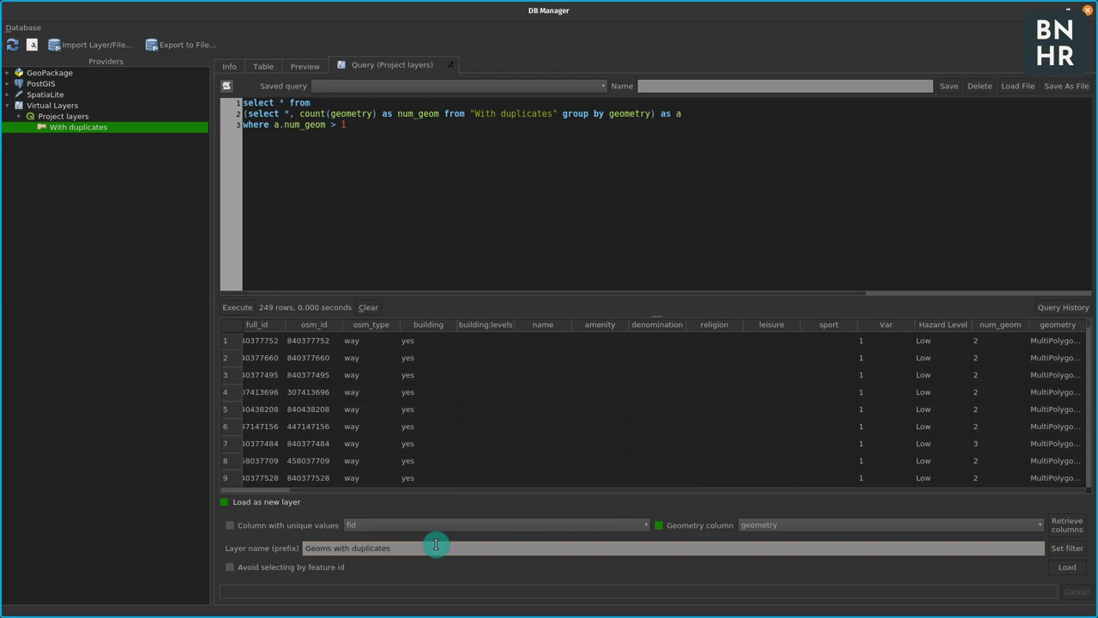
click(1063, 569)
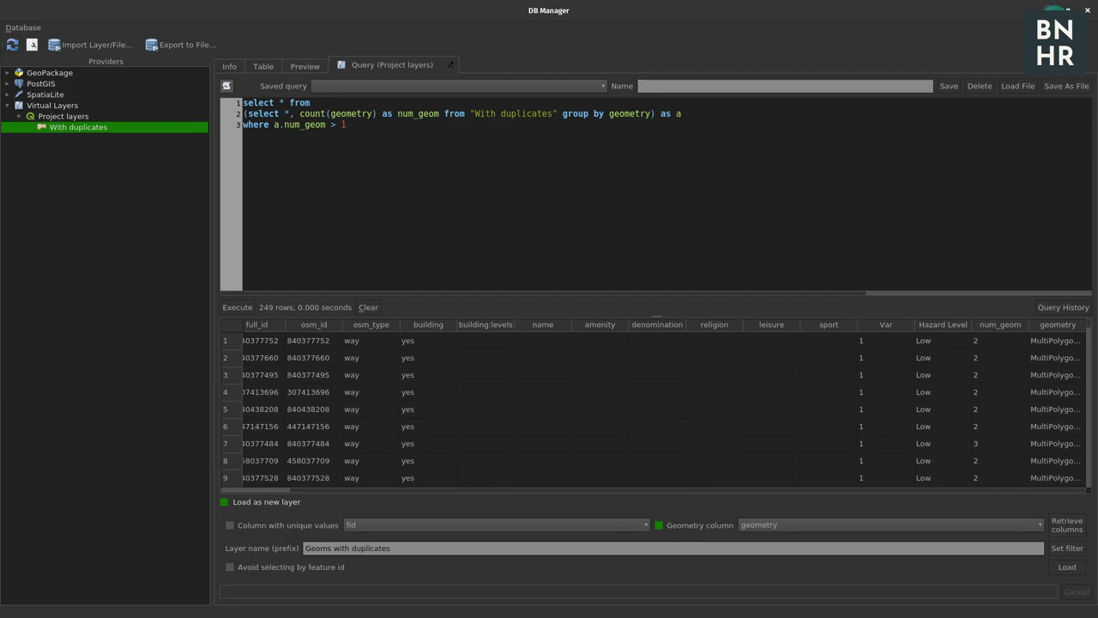
click(1053, 12)
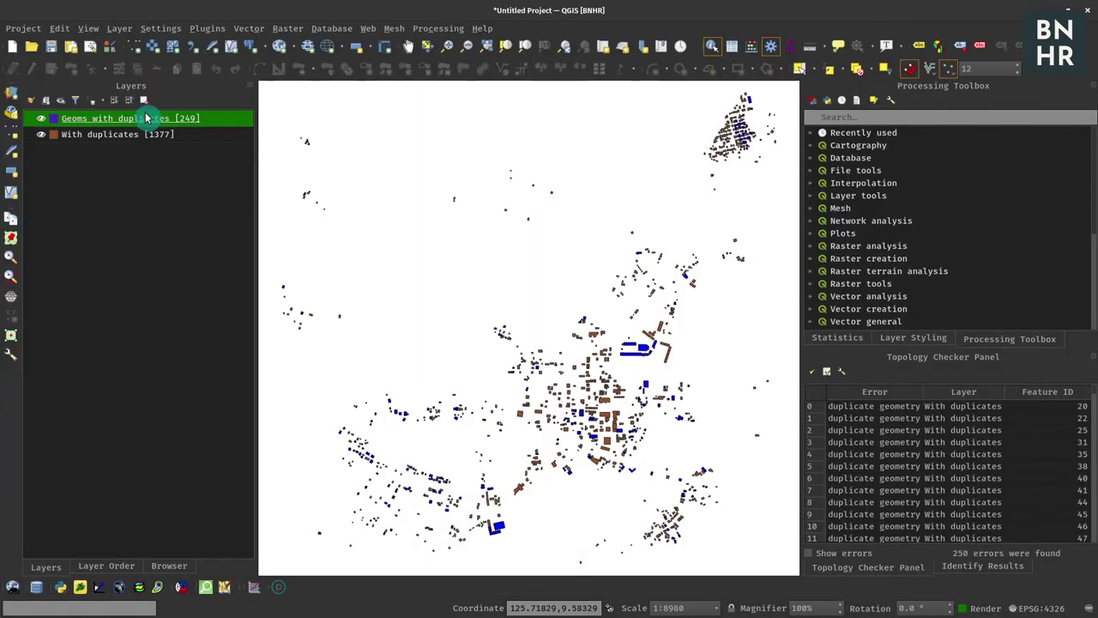
click(40, 120)
click(40, 120)
click(42, 120)
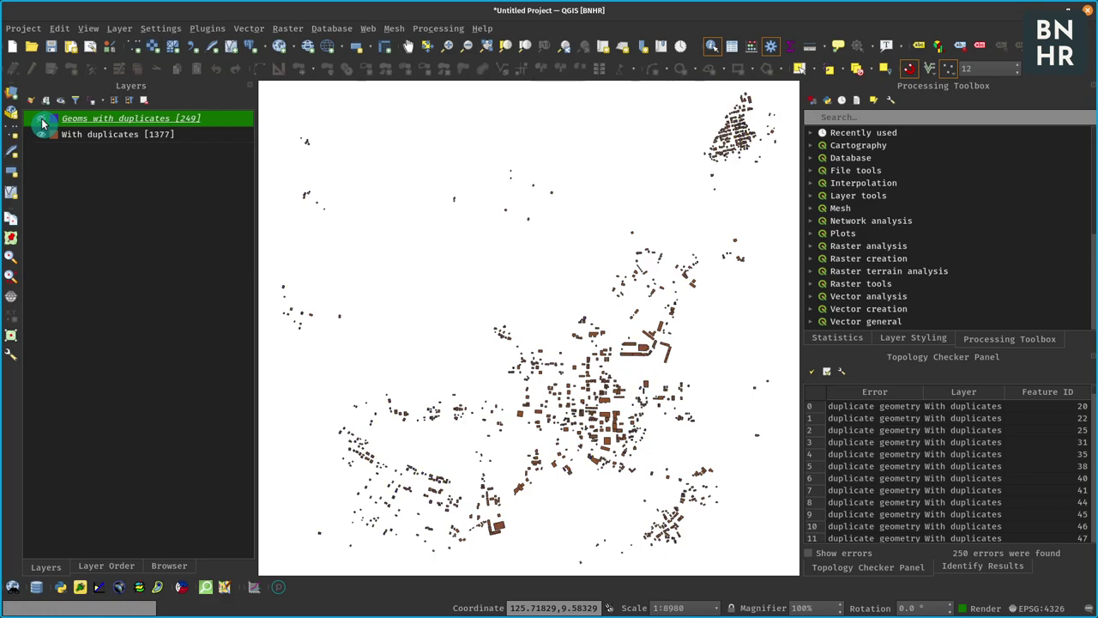
click(41, 120)
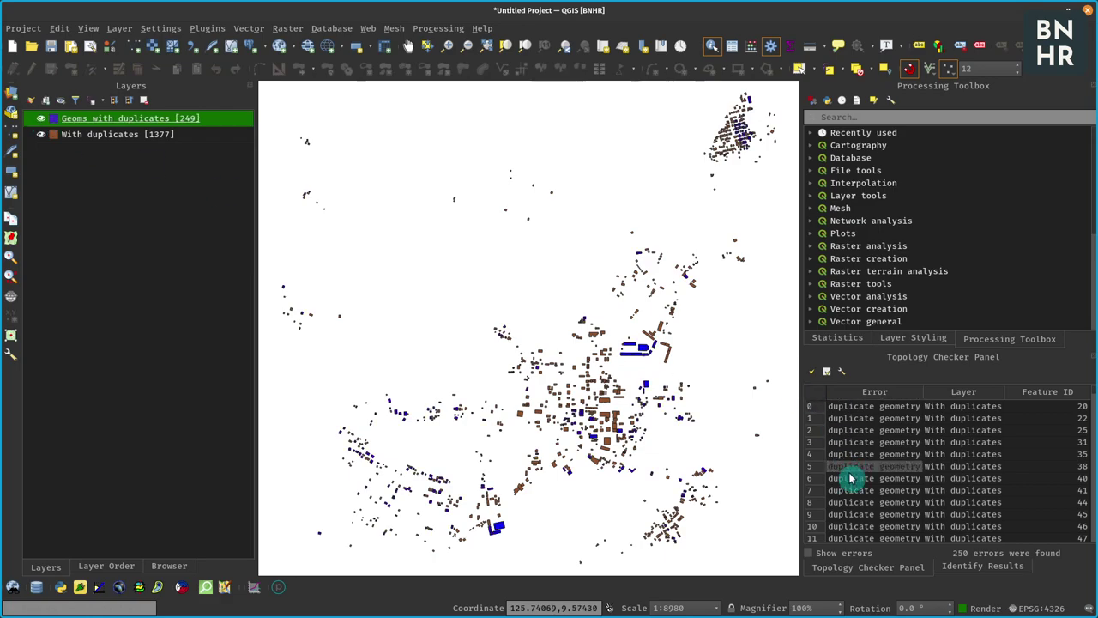
click(860, 557)
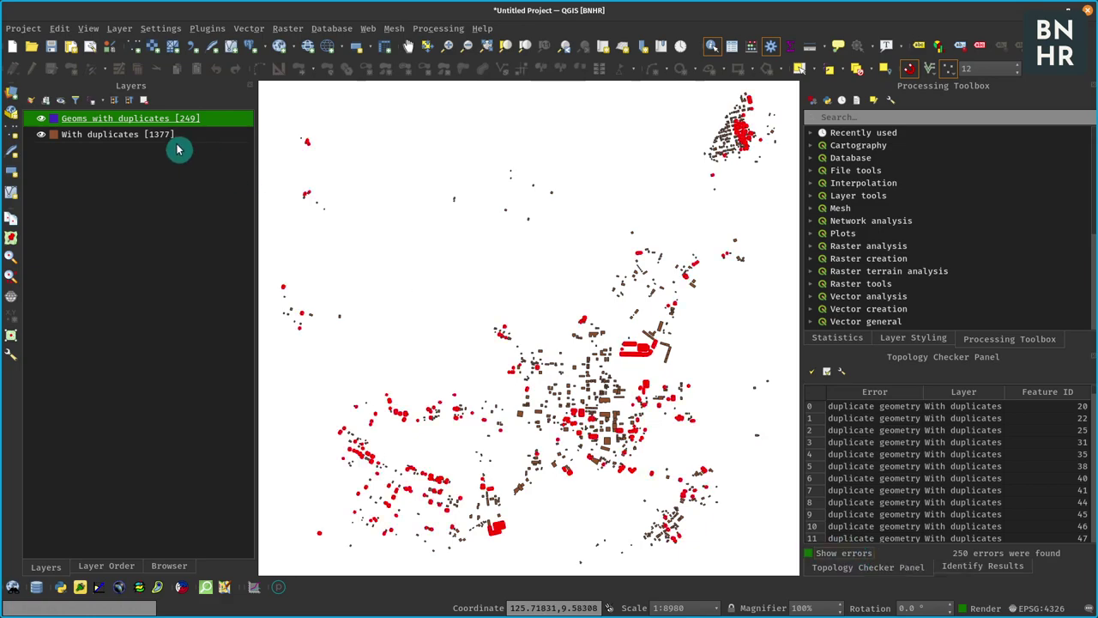
click(43, 123)
click(36, 121)
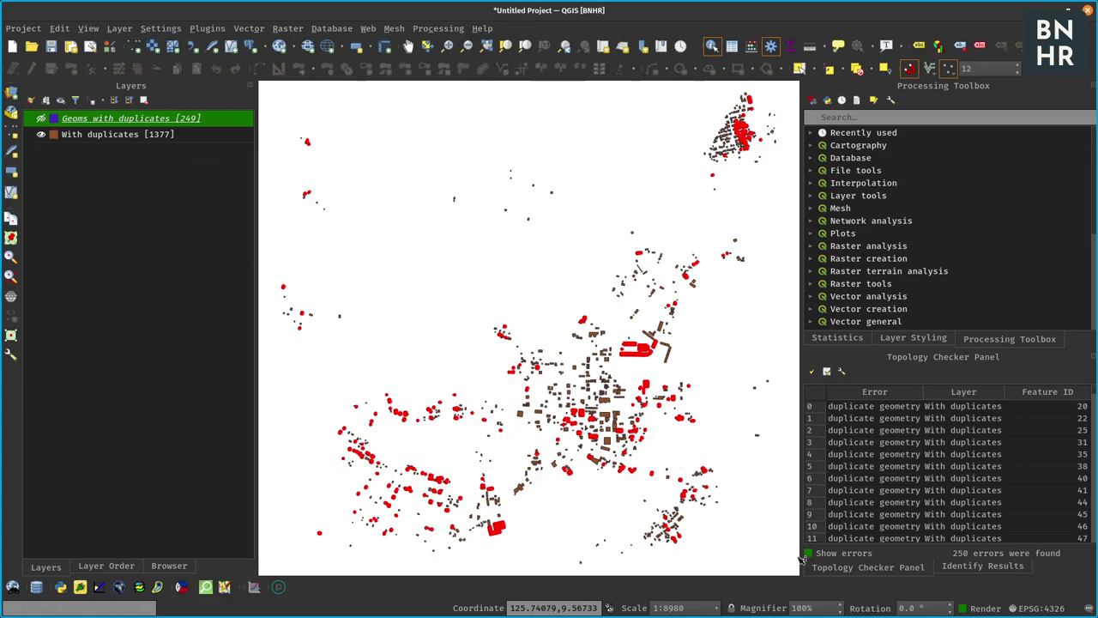
click(807, 553)
click(26, 118)
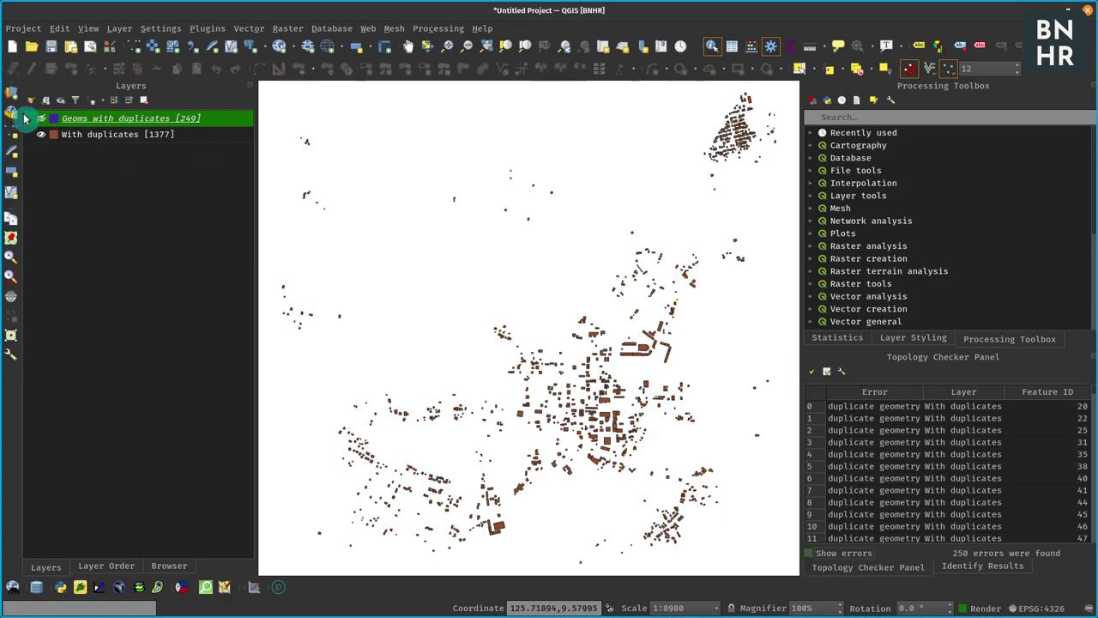
click(808, 555)
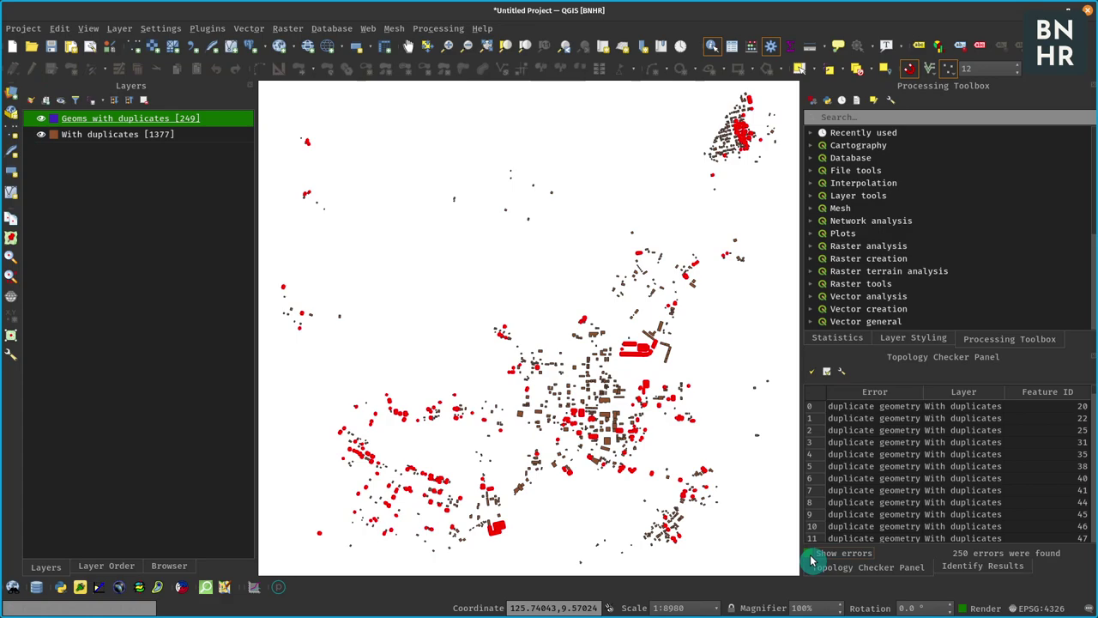
click(809, 555)
click(809, 555)
click(809, 555)
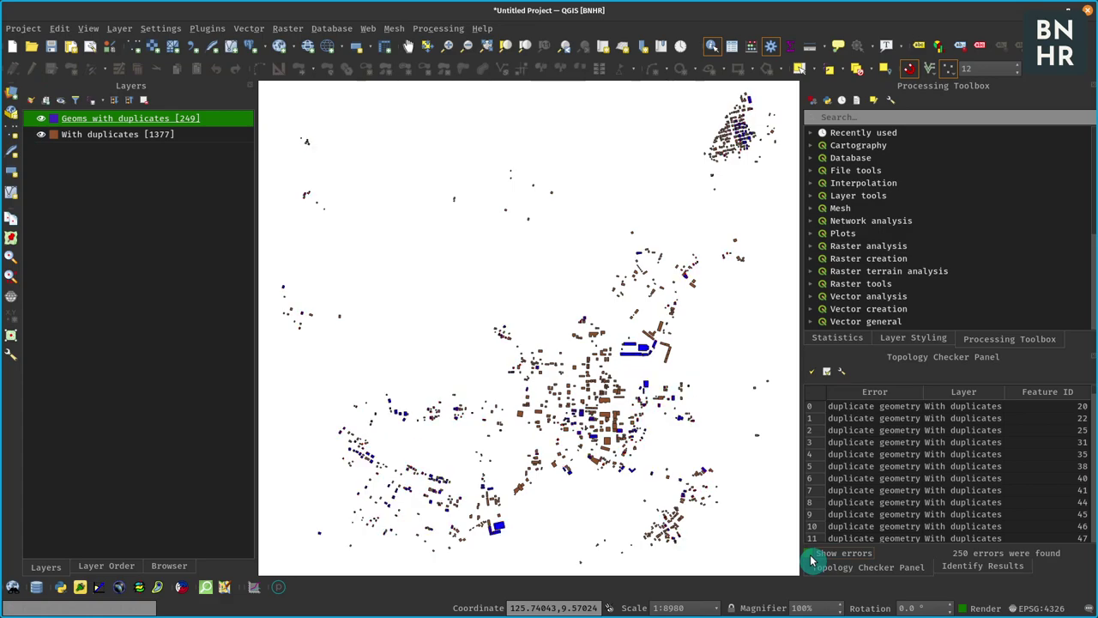
click(809, 555)
click(808, 555)
click(809, 555)
click(809, 555)
click(809, 555)
click(809, 555)
click(809, 555)
click(809, 555)
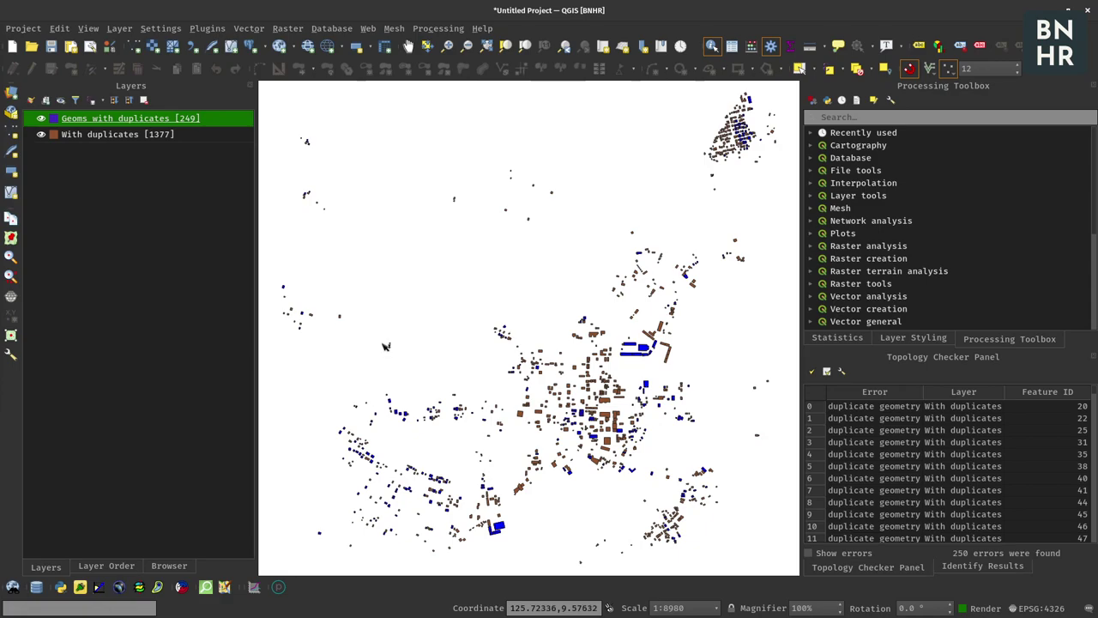
click(111, 135)
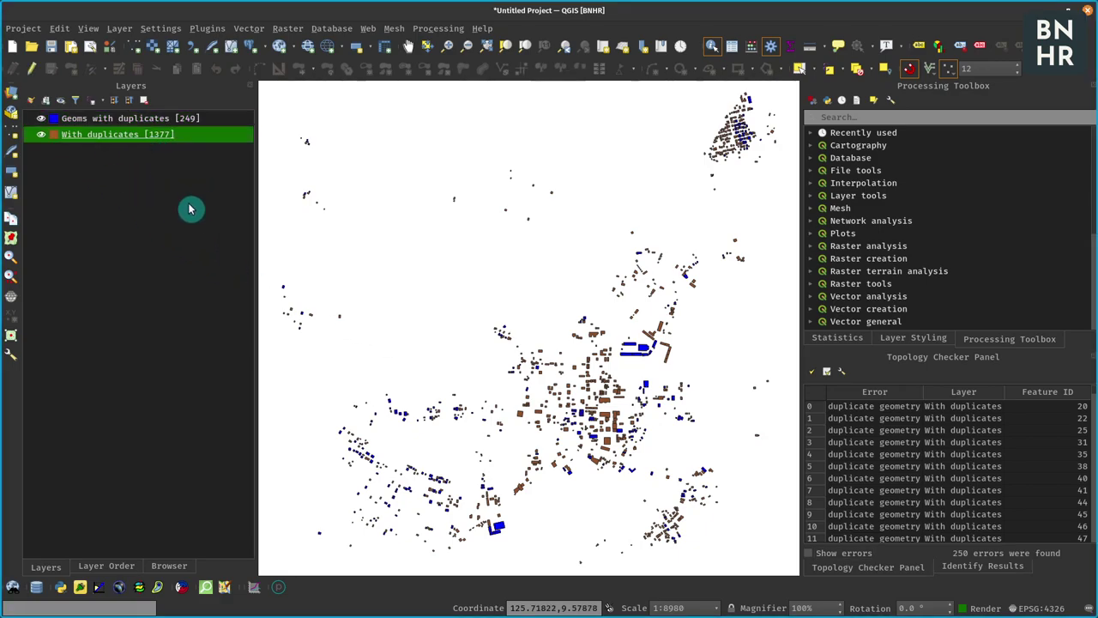
click(196, 124)
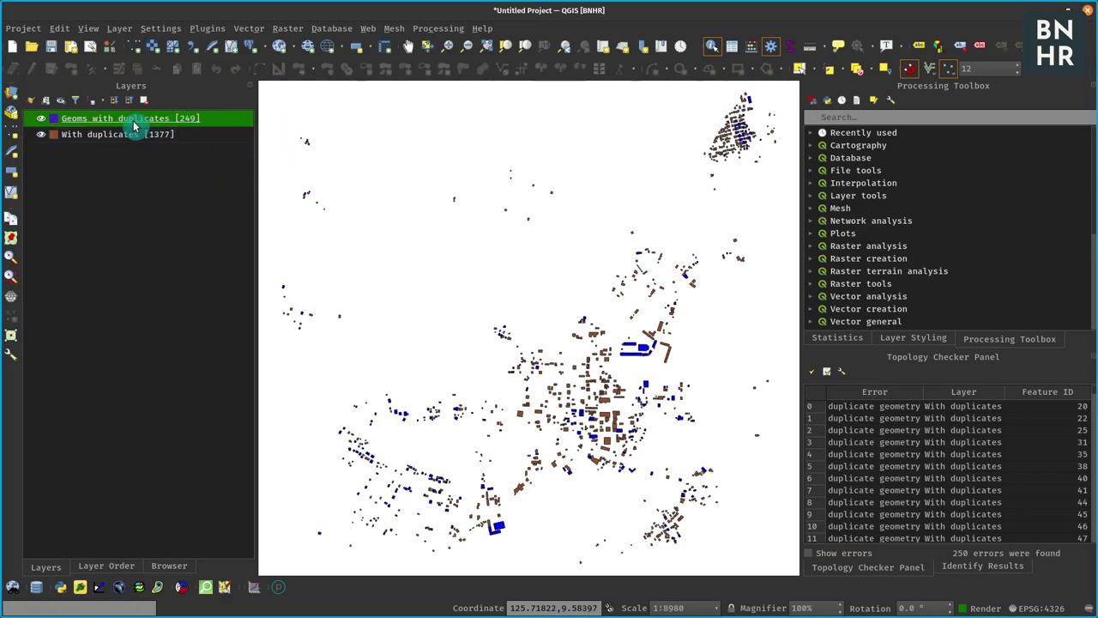
Step: Search the locator for 'select b' to find the Select by location algorithm
click(85, 605)
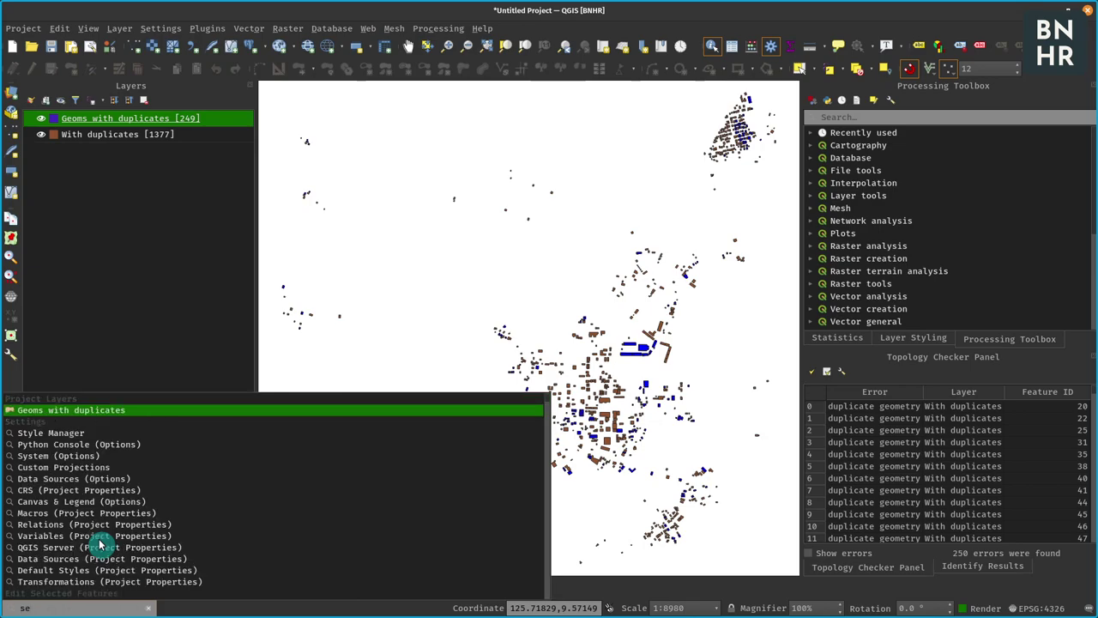
text(sel)
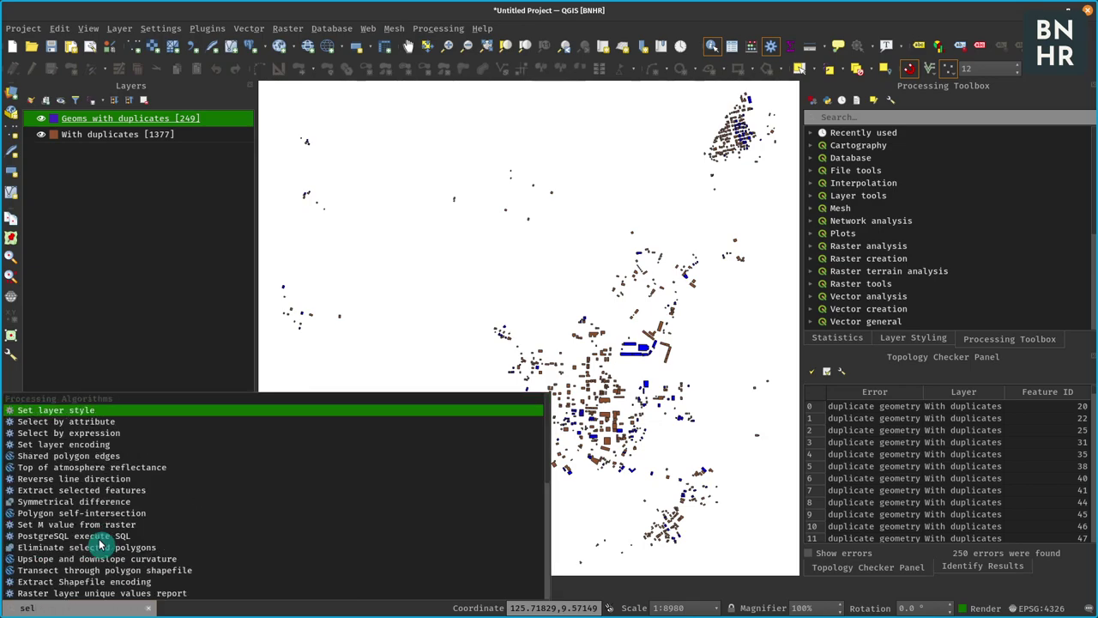
text(ecct b)
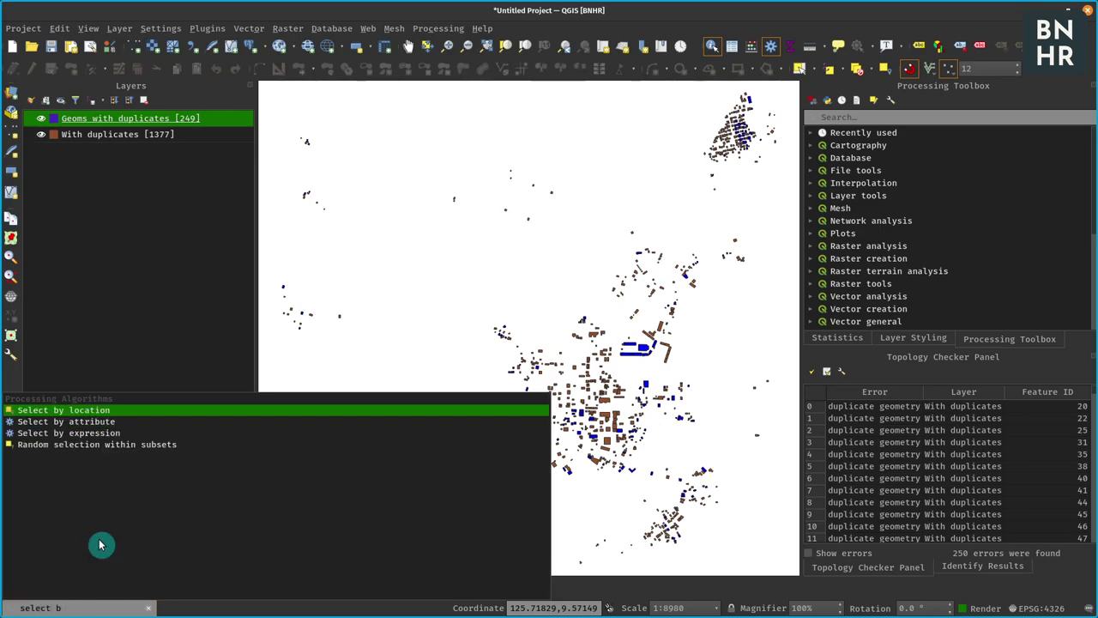
Step: Run Select by location selecting With duplicates features equal to Geoms with duplicates
click(121, 411)
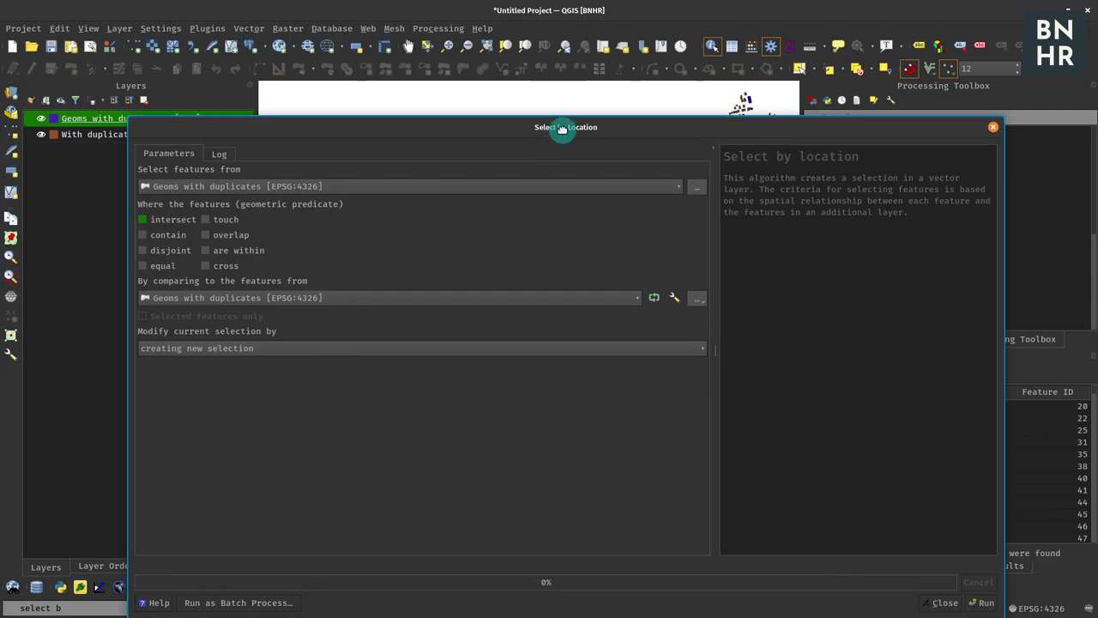
drag(561, 129, 488, 70)
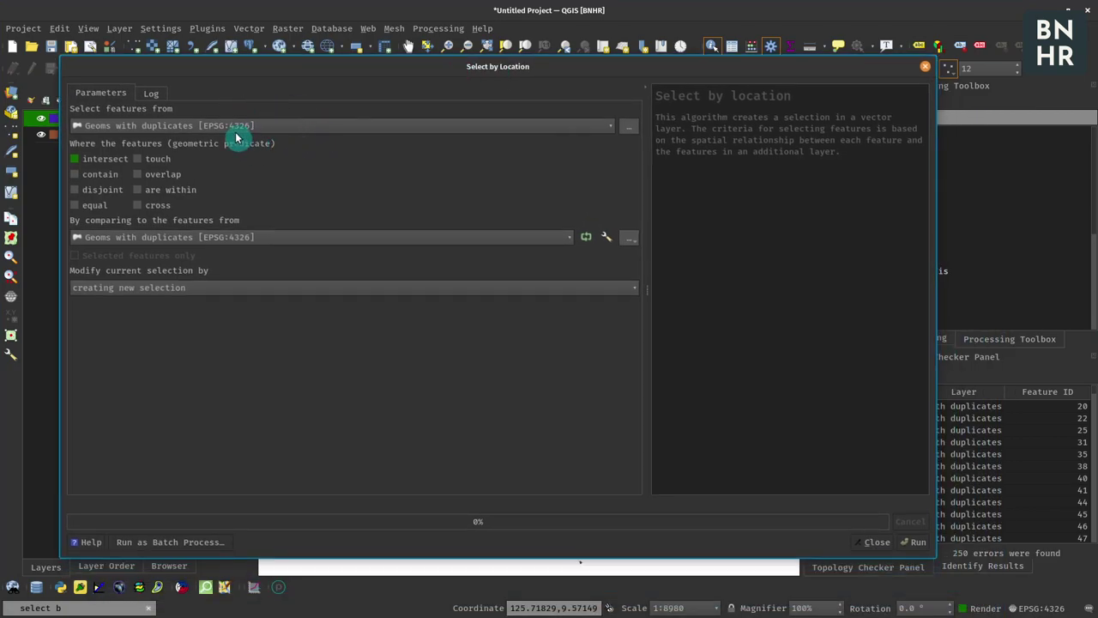
click(236, 131)
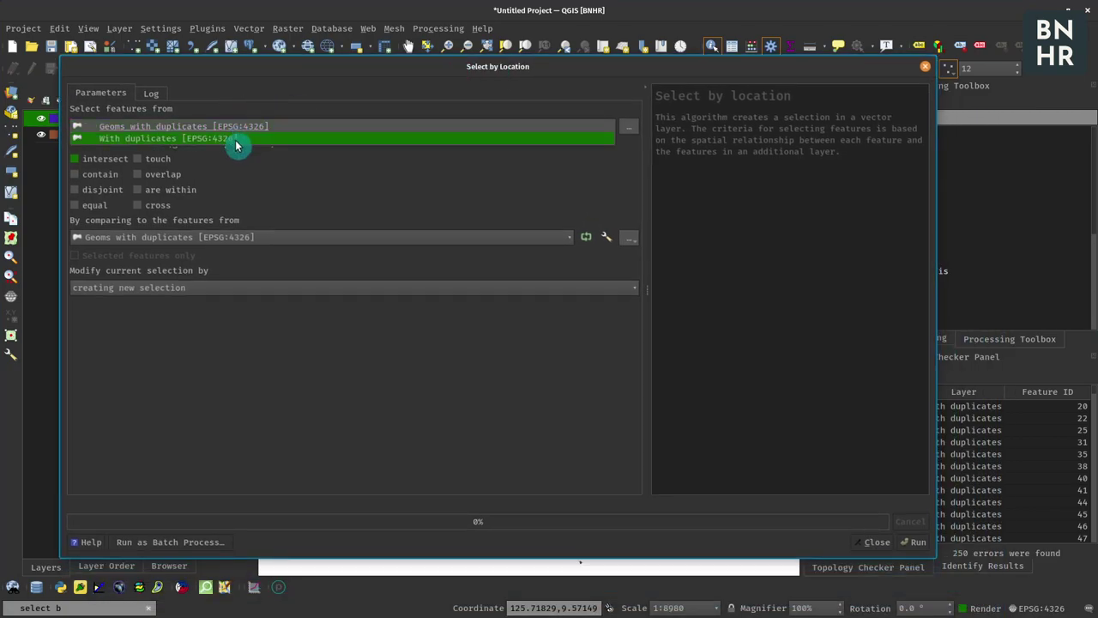
click(236, 145)
click(81, 160)
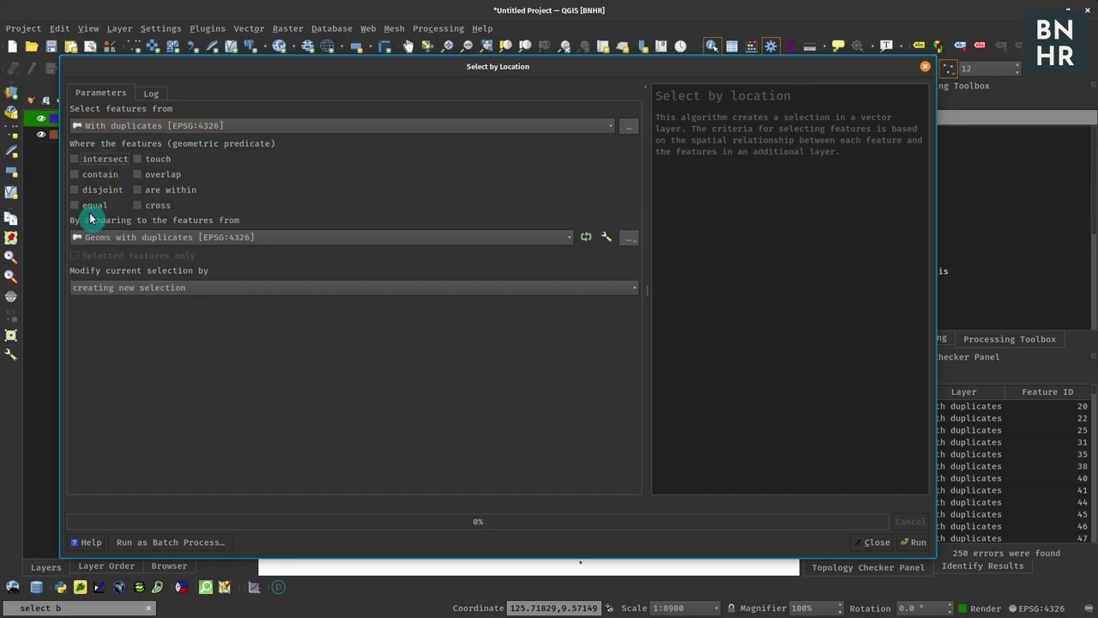
click(254, 242)
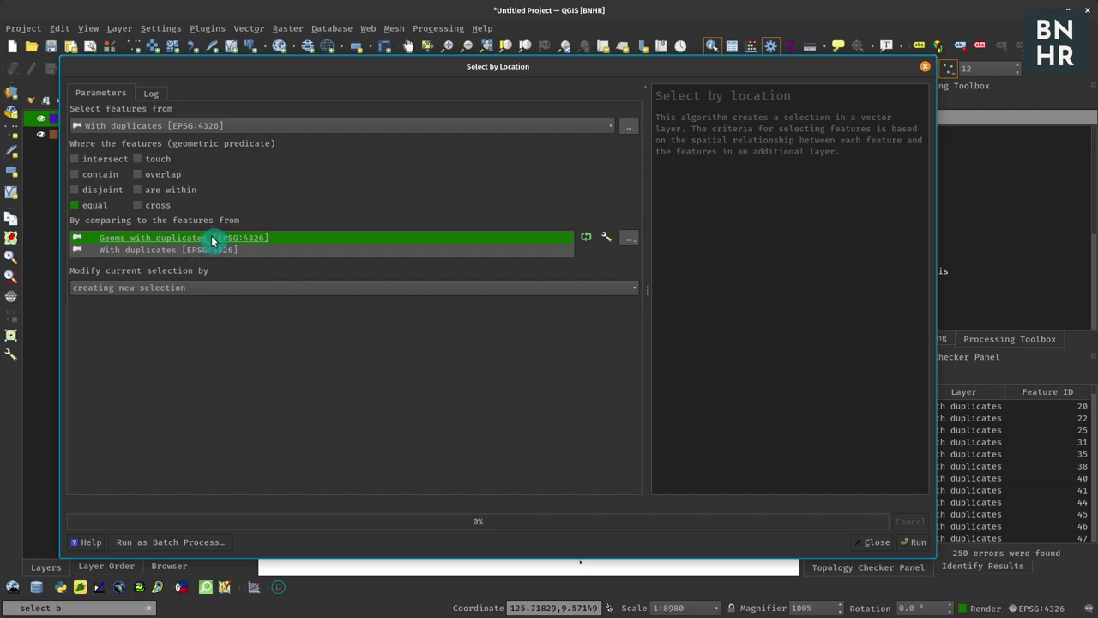
click(213, 241)
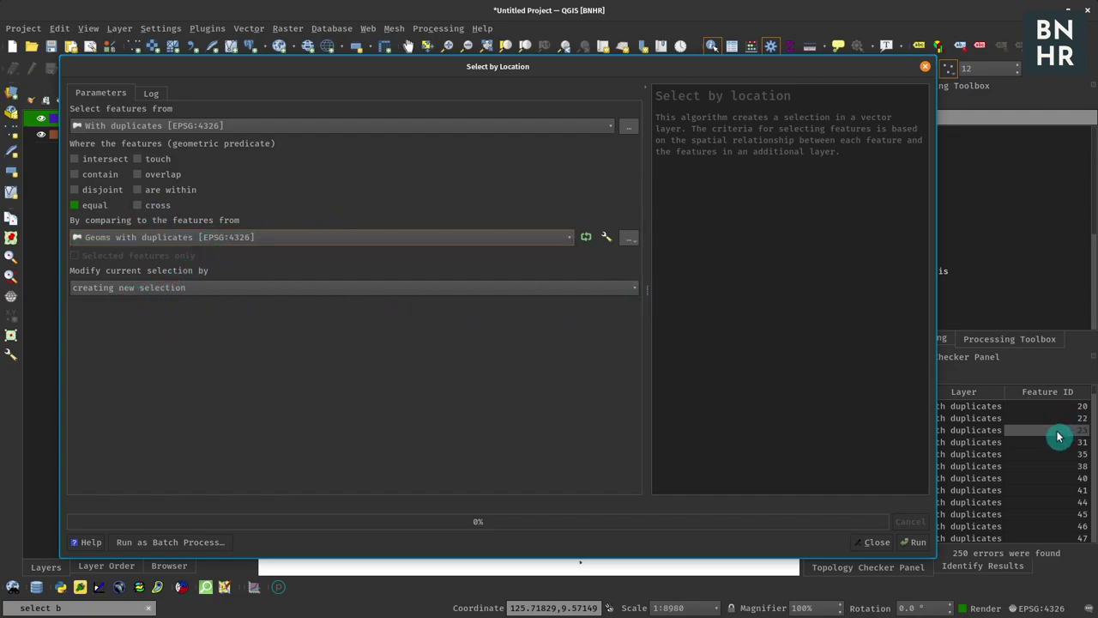
click(920, 547)
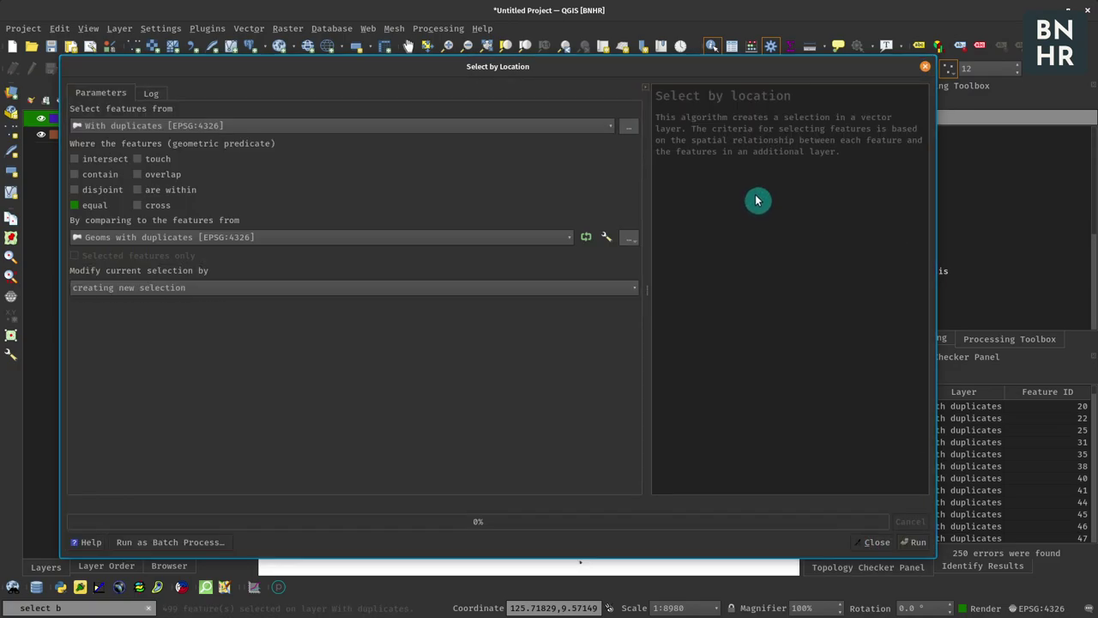
Step: Close the selection tool, hide Geoms with duplicates, and make With duplicates current
click(925, 67)
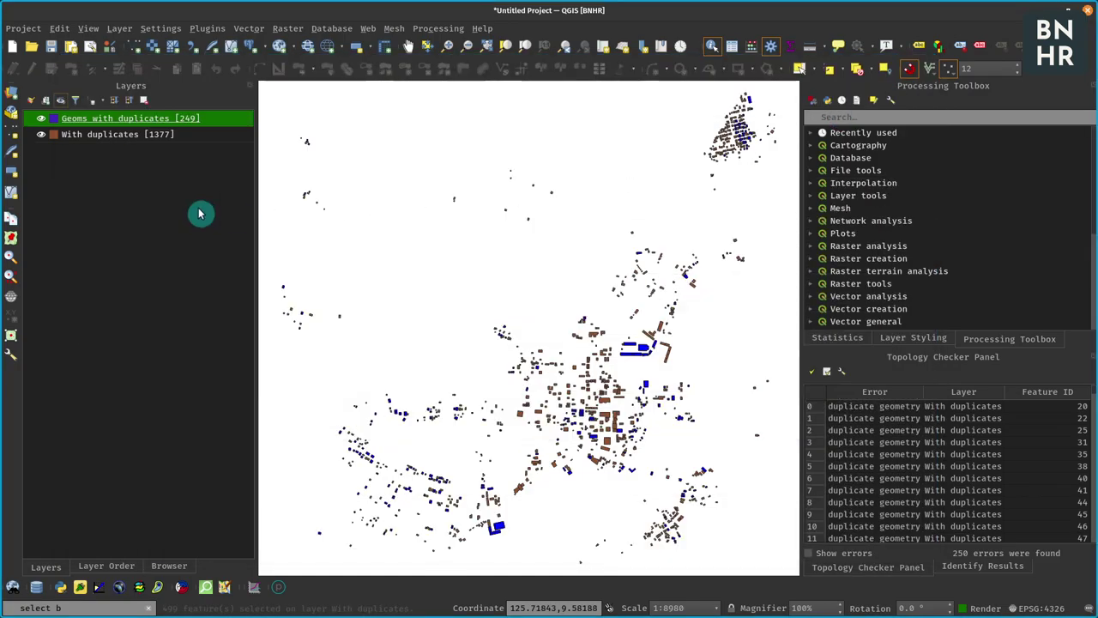
click(40, 118)
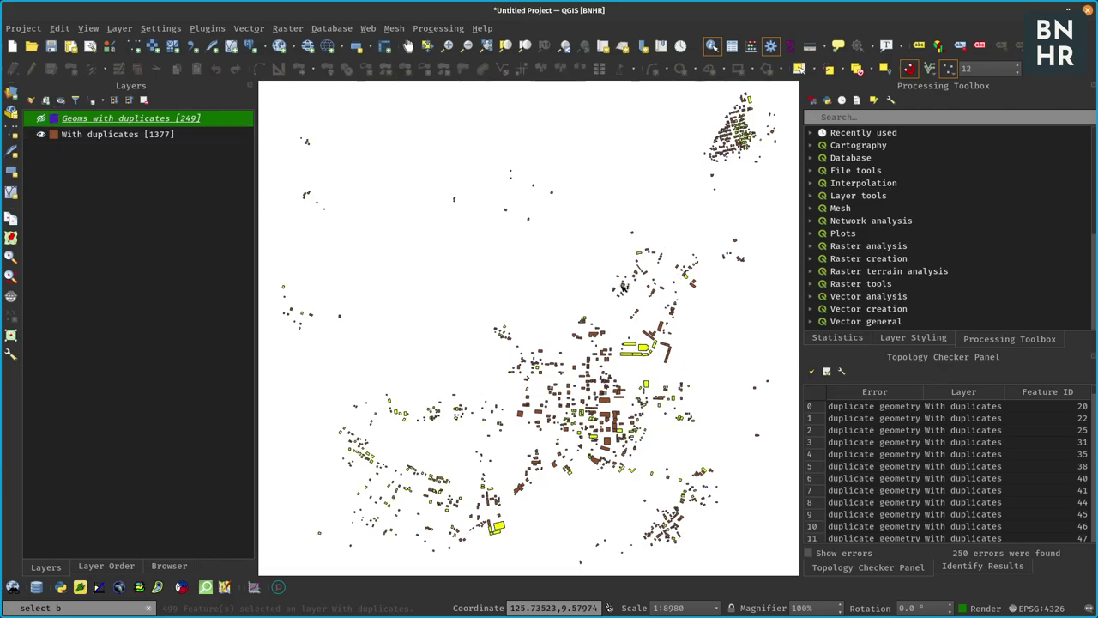
click(154, 146)
key(Down)
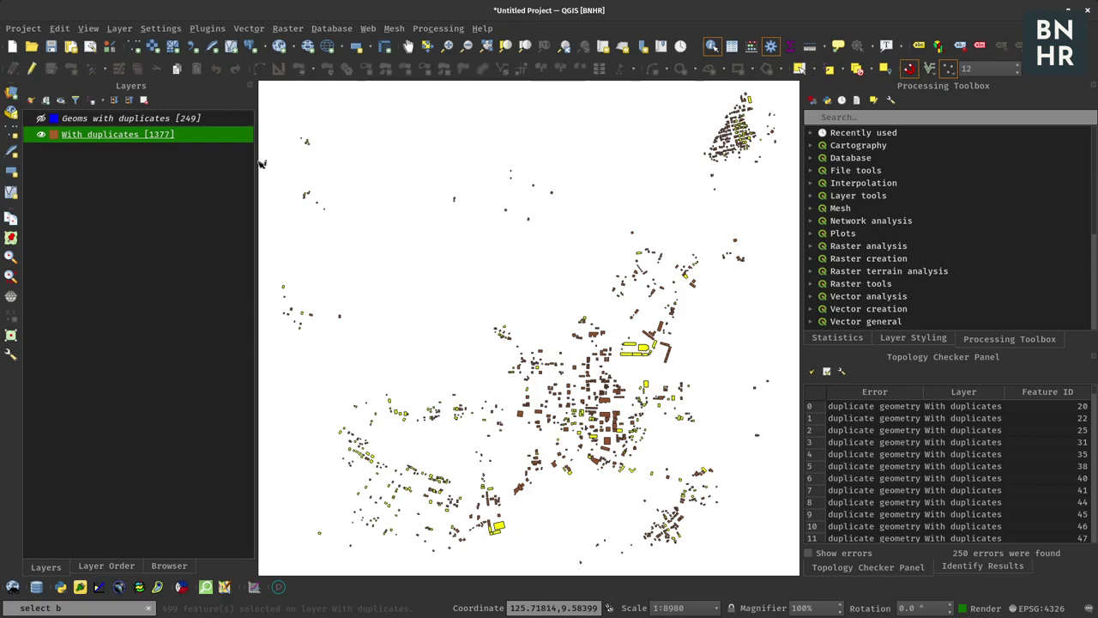
Step: Check the With duplicates attribute table, moving the 499 selected of 1377 rows to the top
right_click(216, 138)
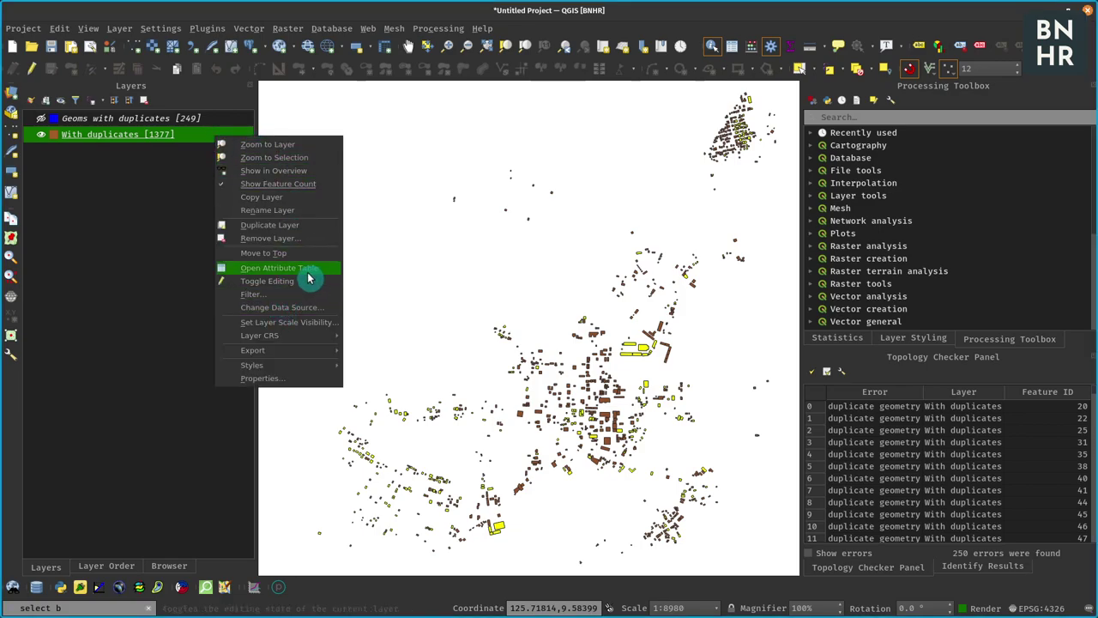
click(308, 277)
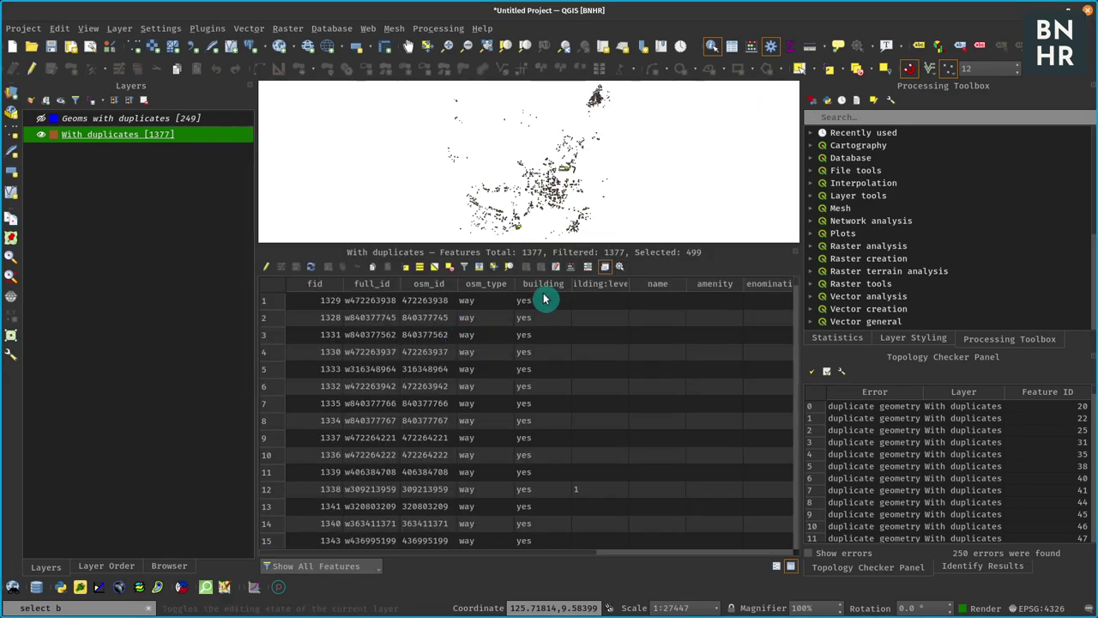
click(482, 271)
scroll(483, 343, down, 2)
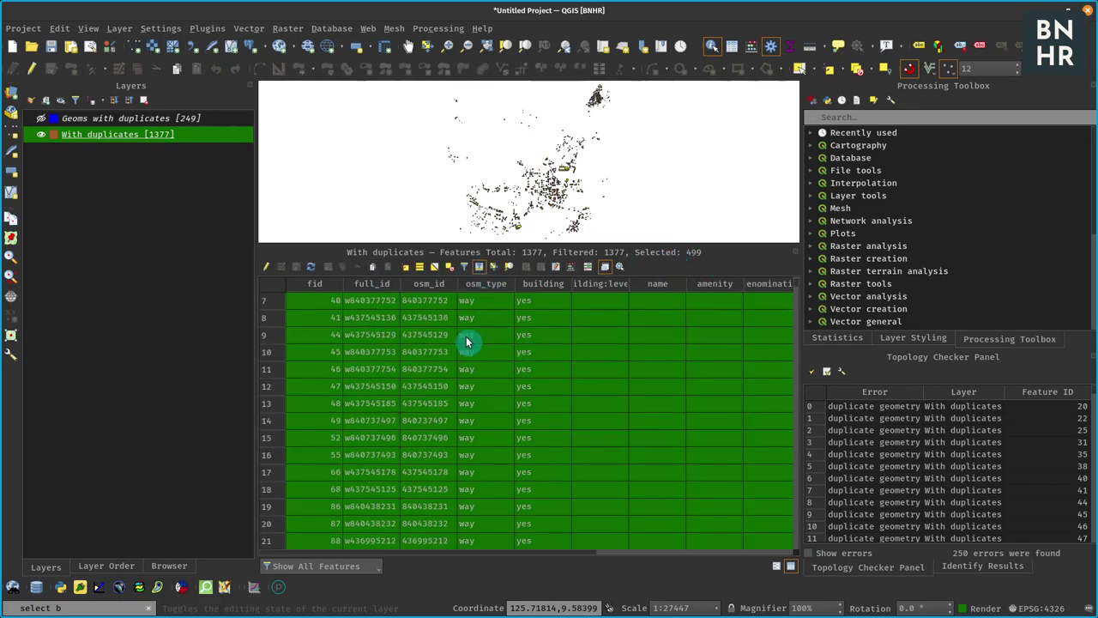
scroll(454, 343, up, 2)
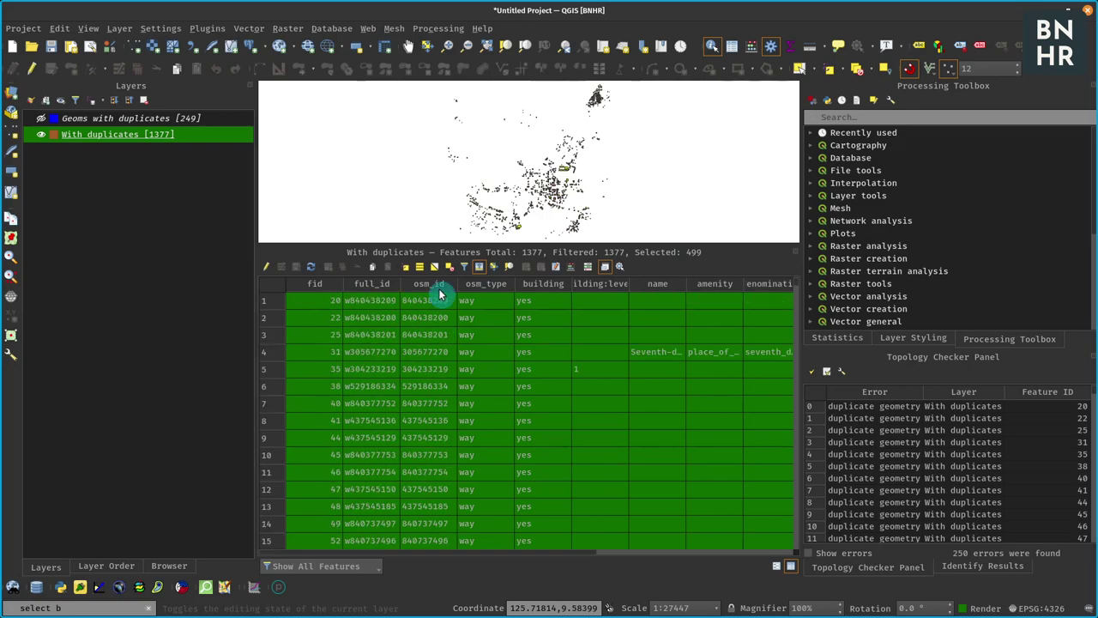
click(796, 255)
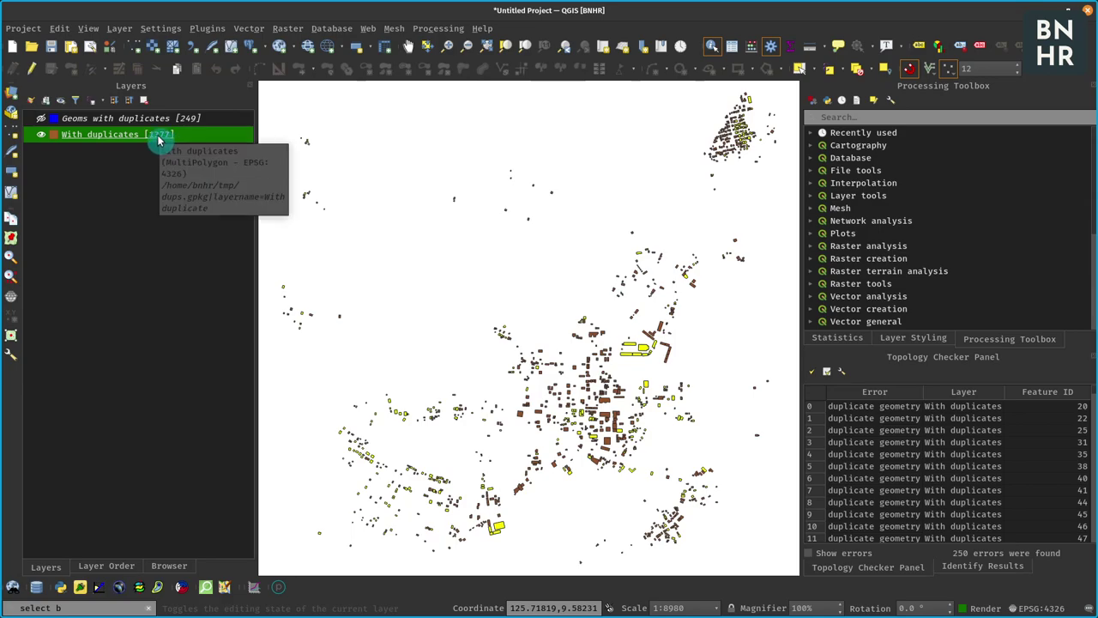
Step: Save the selected With duplicates features as a GeoPackage named 'duplicates'
right_click(158, 140)
mouse_move(215, 347)
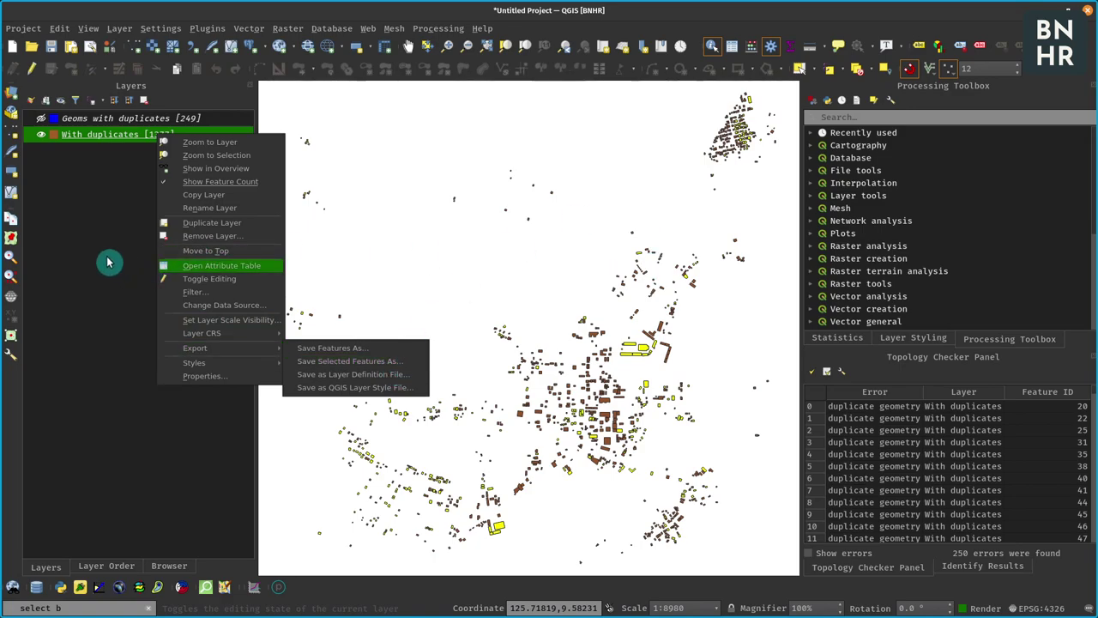
click(96, 178)
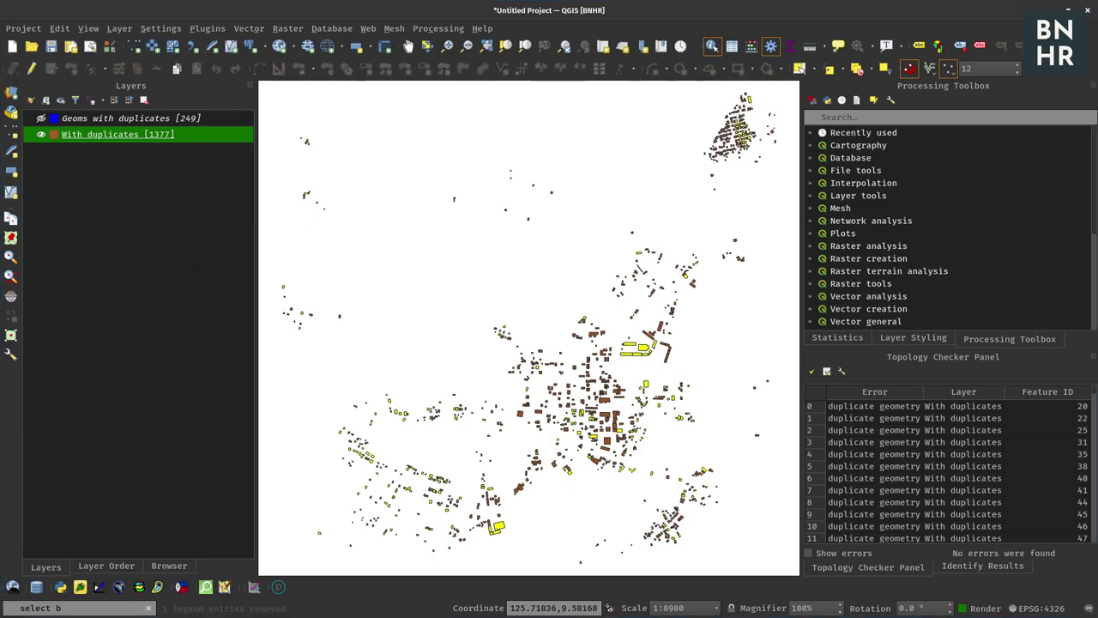
right_click(171, 136)
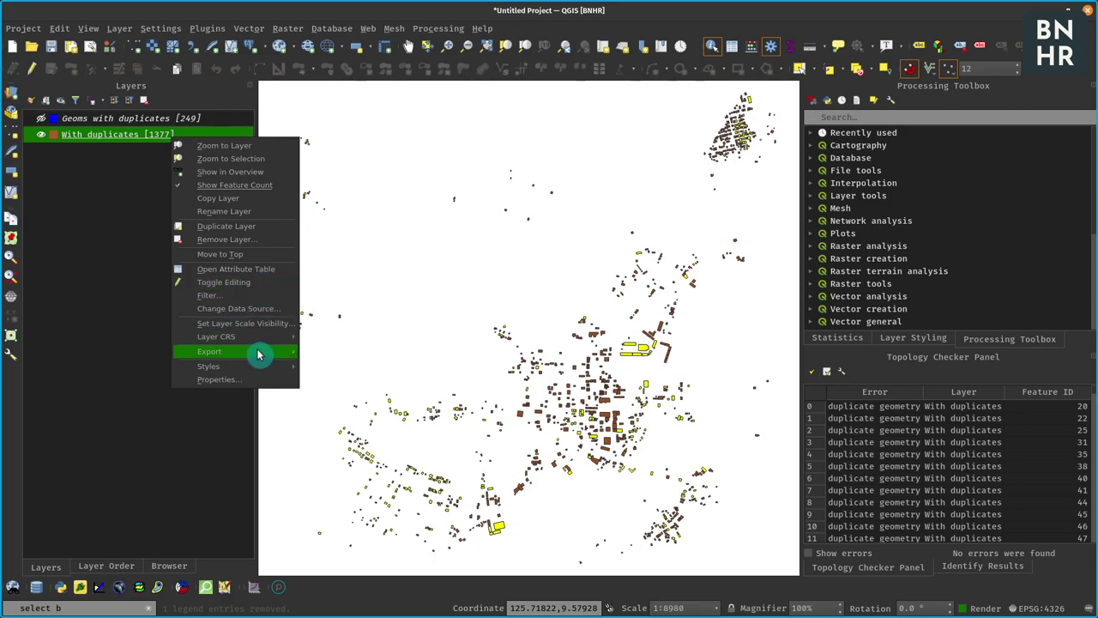
mouse_move(258, 352)
click(388, 366)
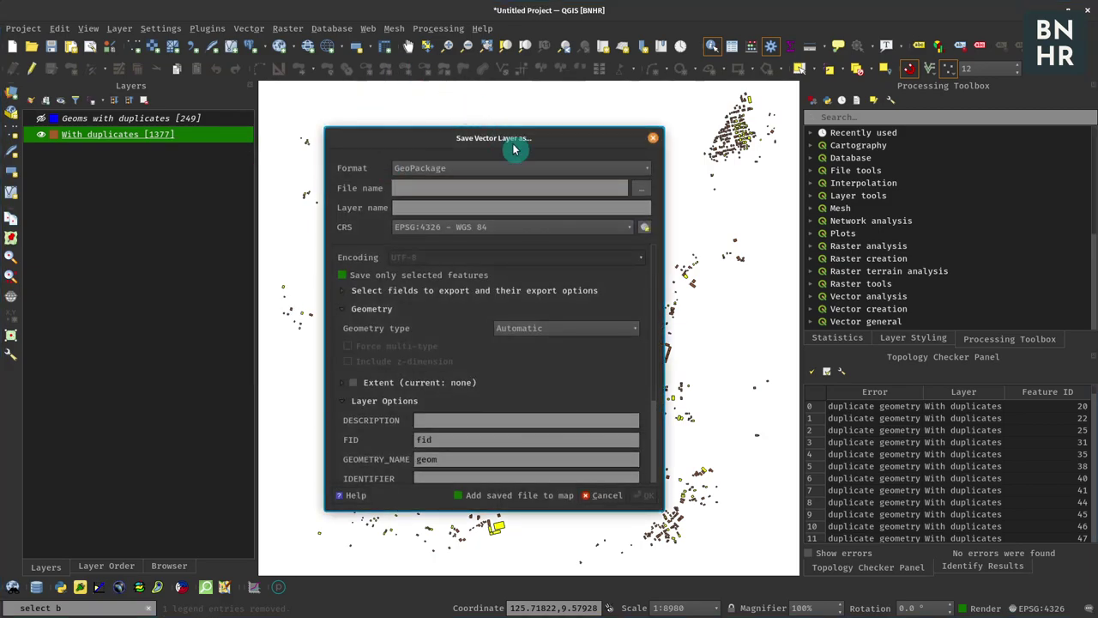
click(460, 187)
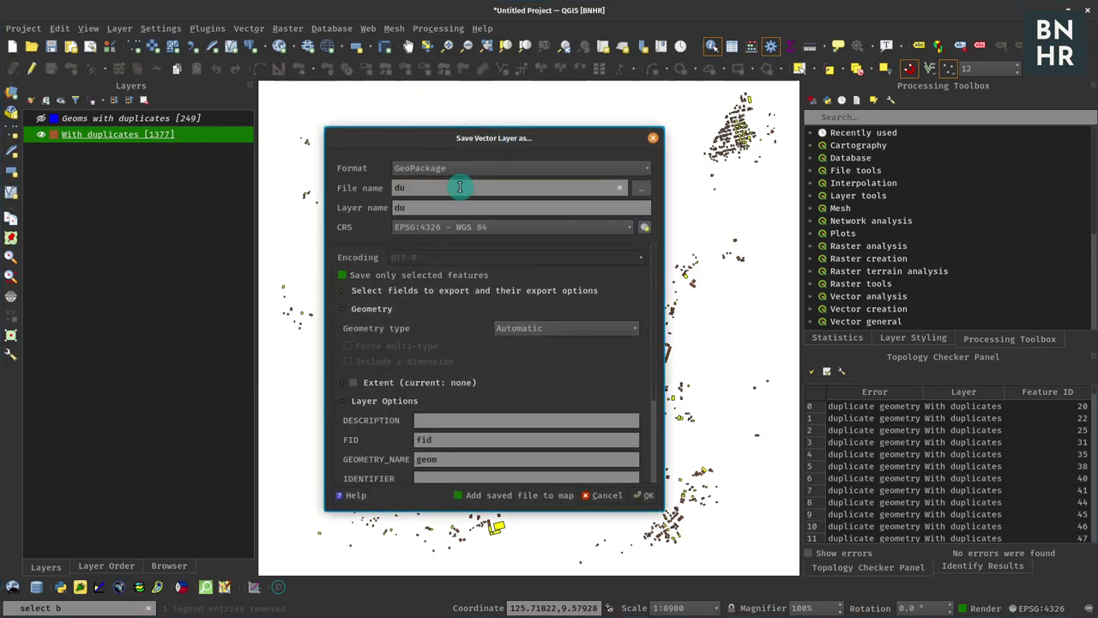
text(duplicates)
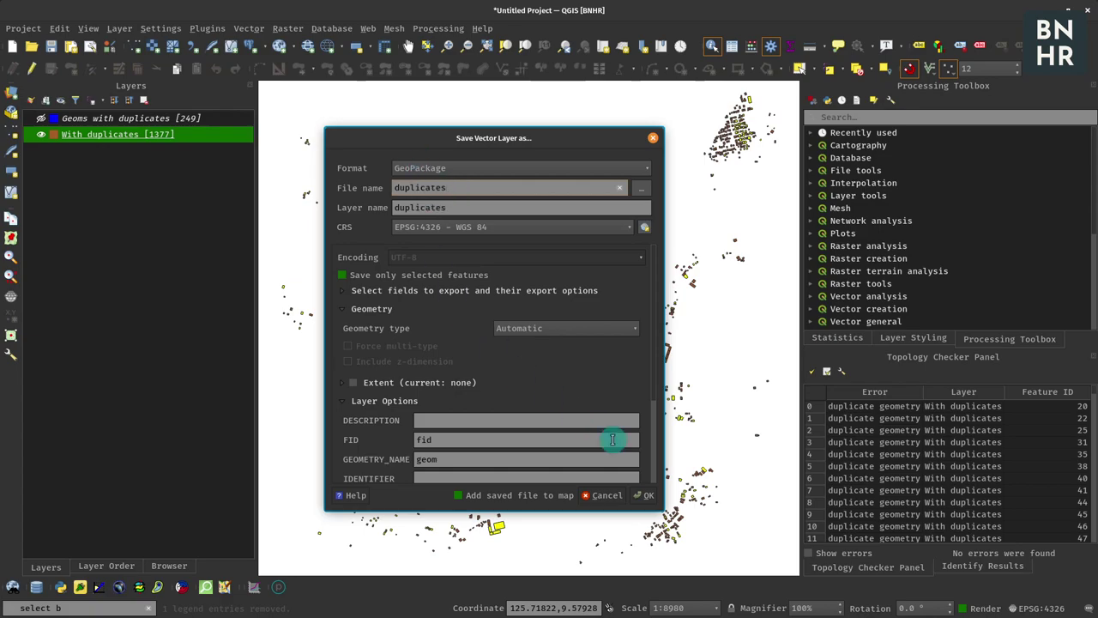
click(649, 496)
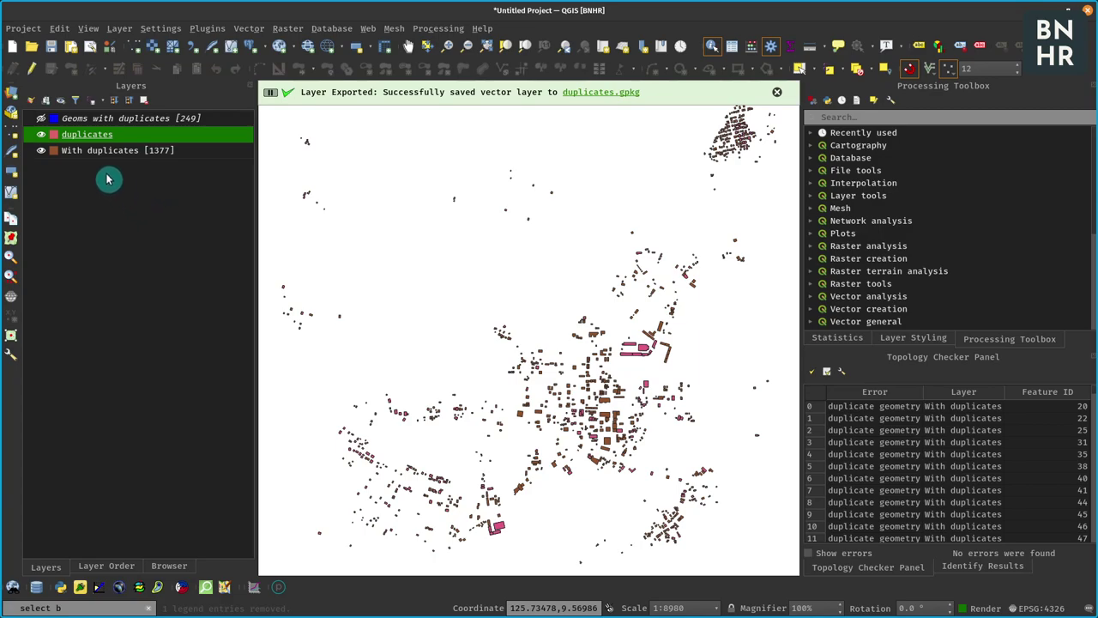
Step: Hide With duplicates and show the duplicates layer's feature count of 499
click(40, 151)
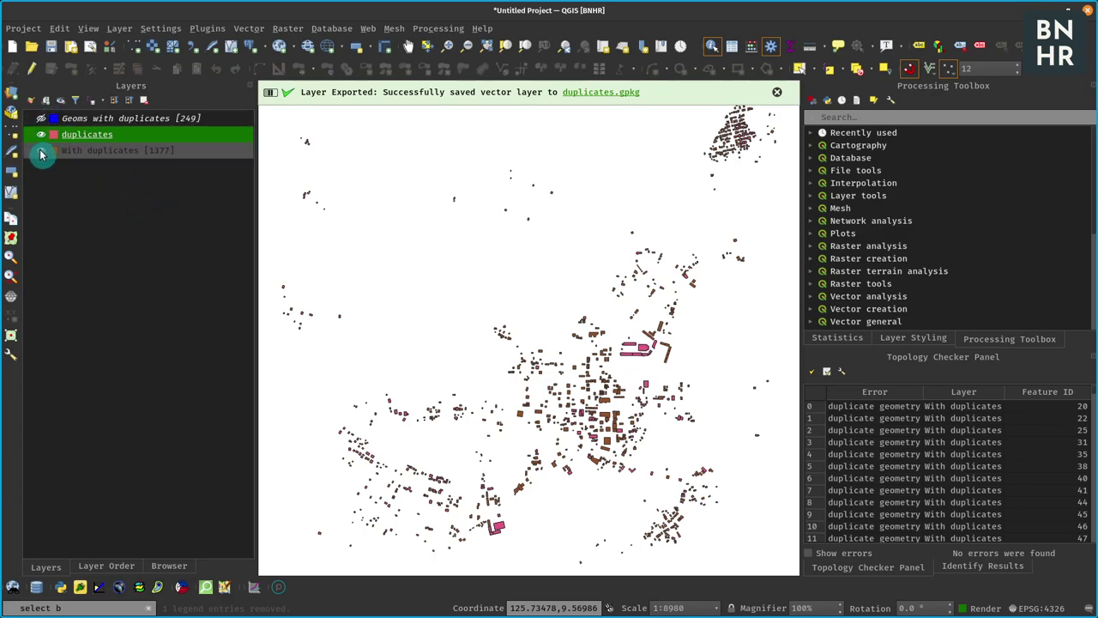
right_click(99, 136)
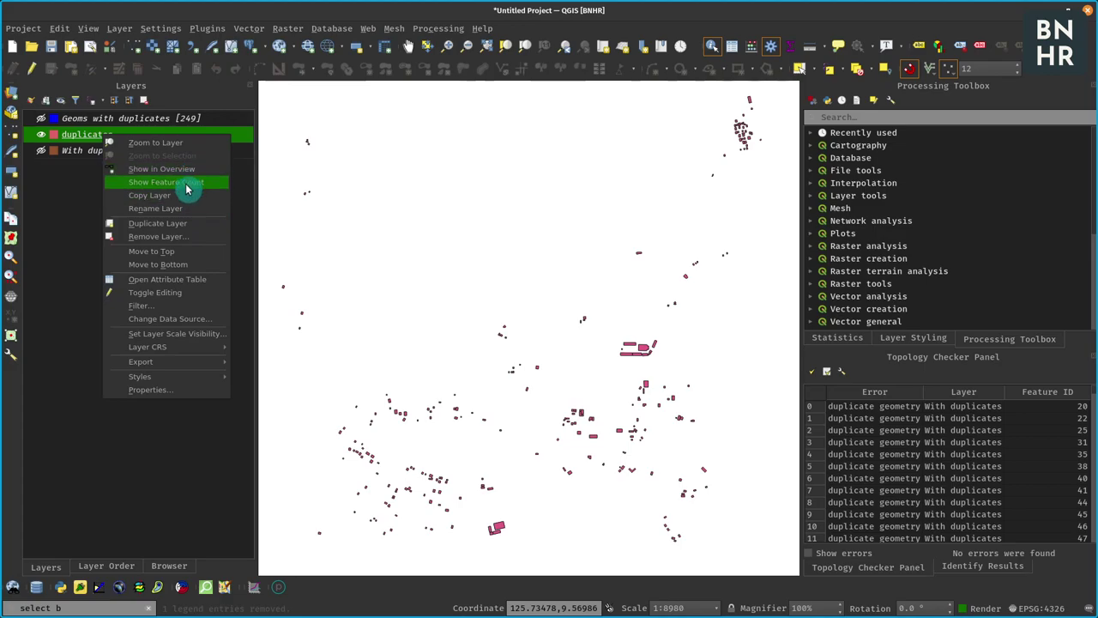
click(180, 182)
right_click(159, 143)
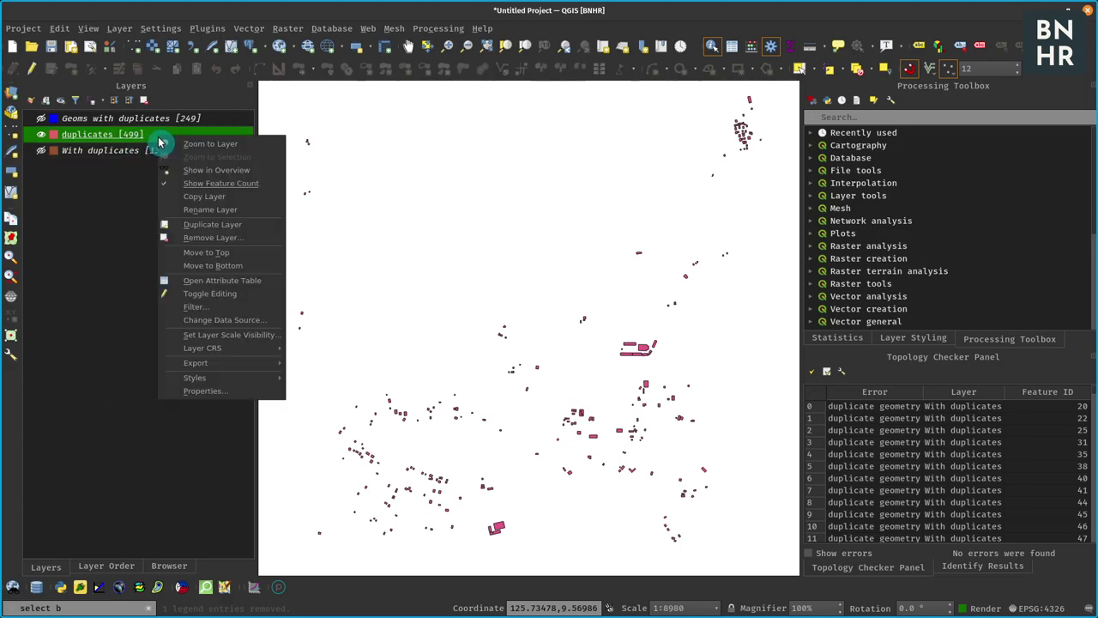
click(100, 234)
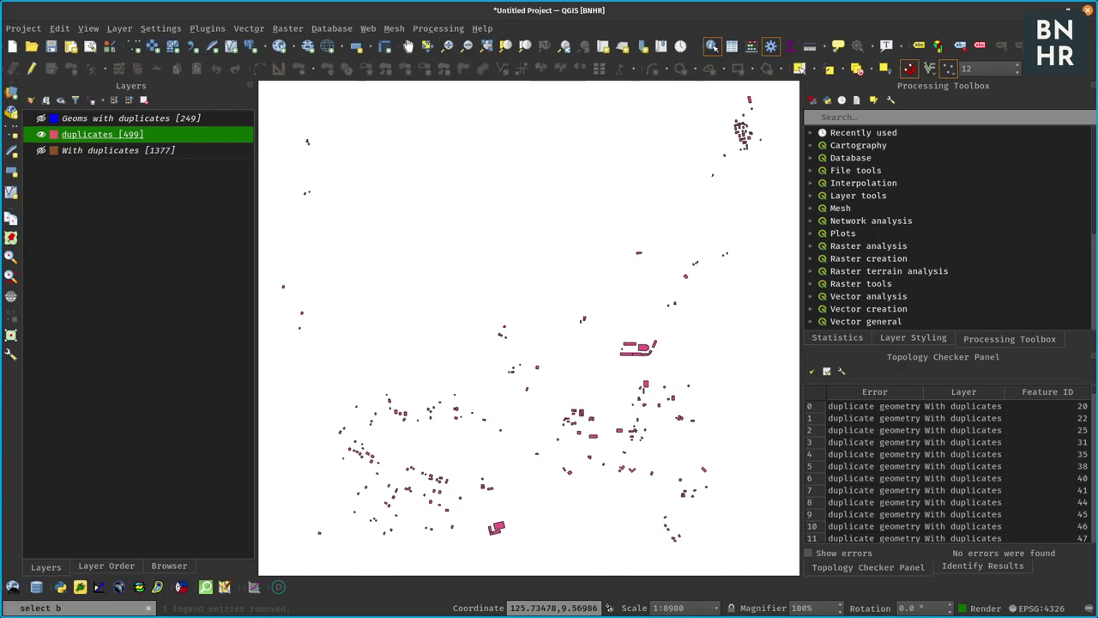